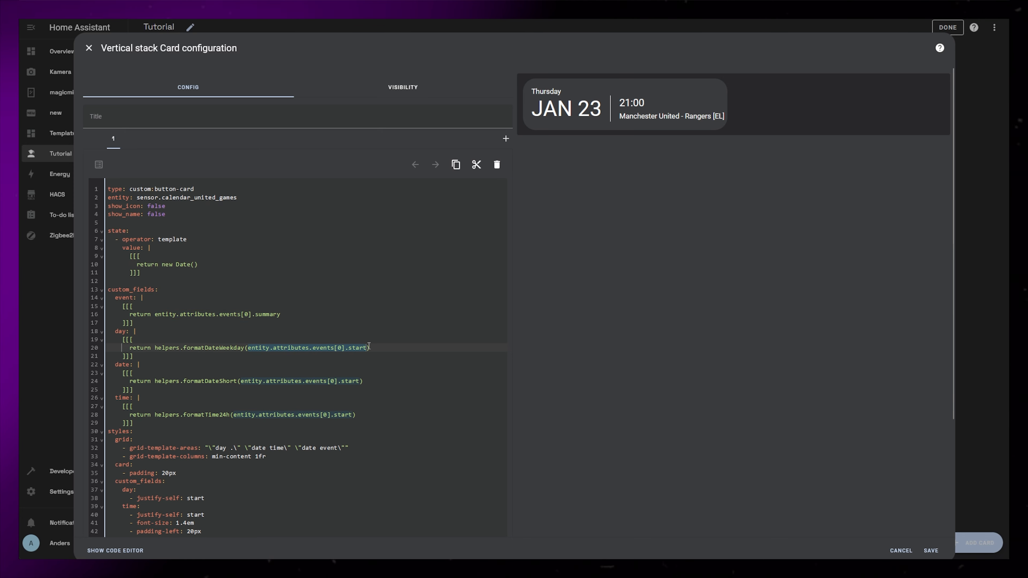
# Step: In the state template, pass entity.attributes.events[0].start to new Date(), append .toDateString() and compare it with === new Date()
pyautogui.click(203, 266)
pyautogui.write('entity.attributes.events[0].start')
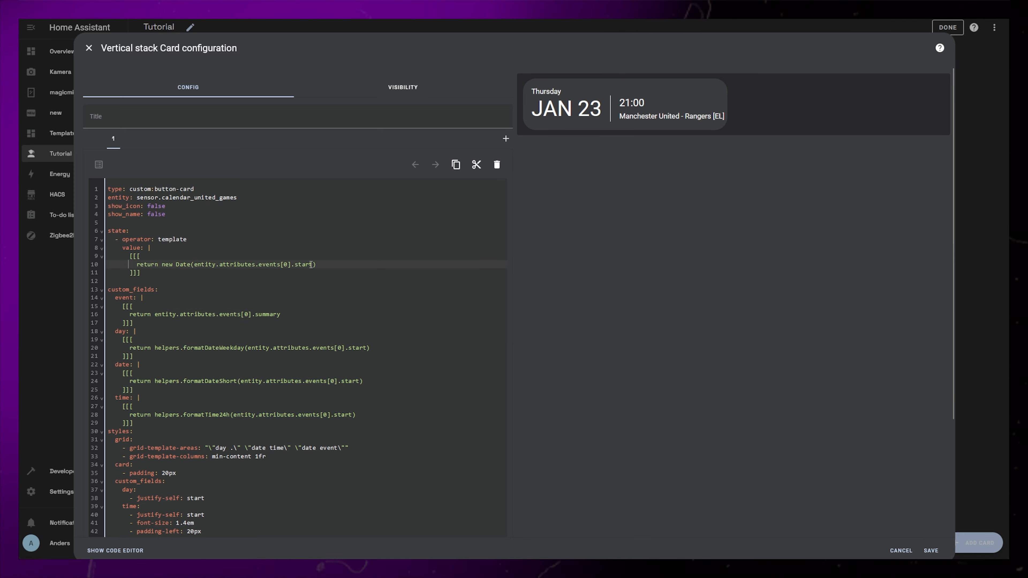
pyautogui.write('.toDateSt')
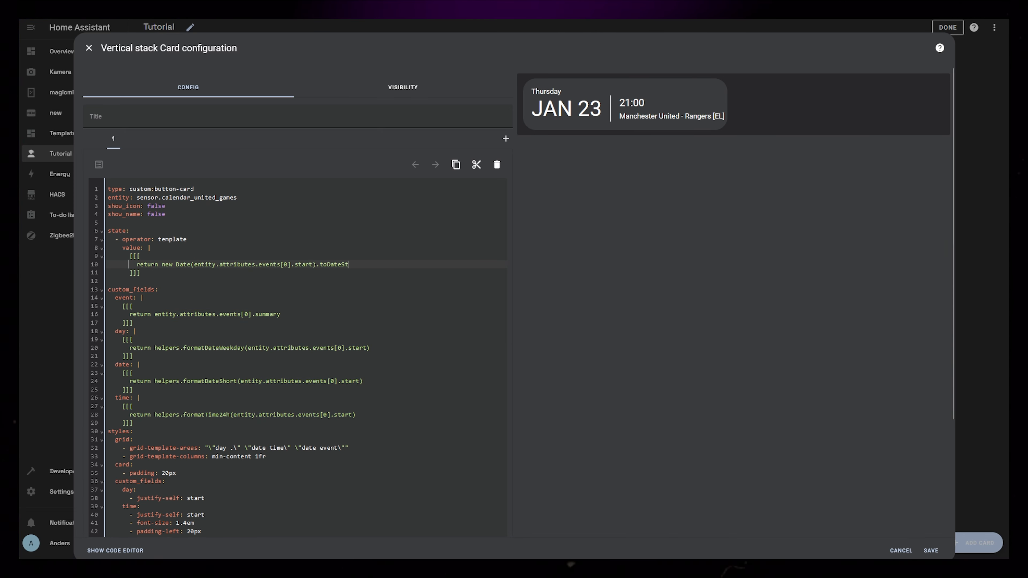
pyautogui.write('ring() =')
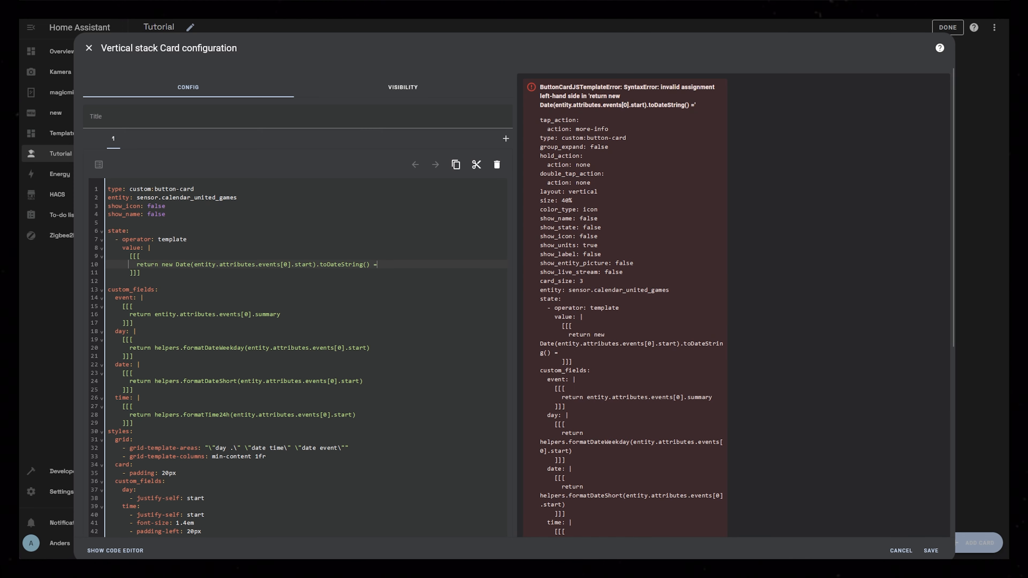
pyautogui.write('== new Date')
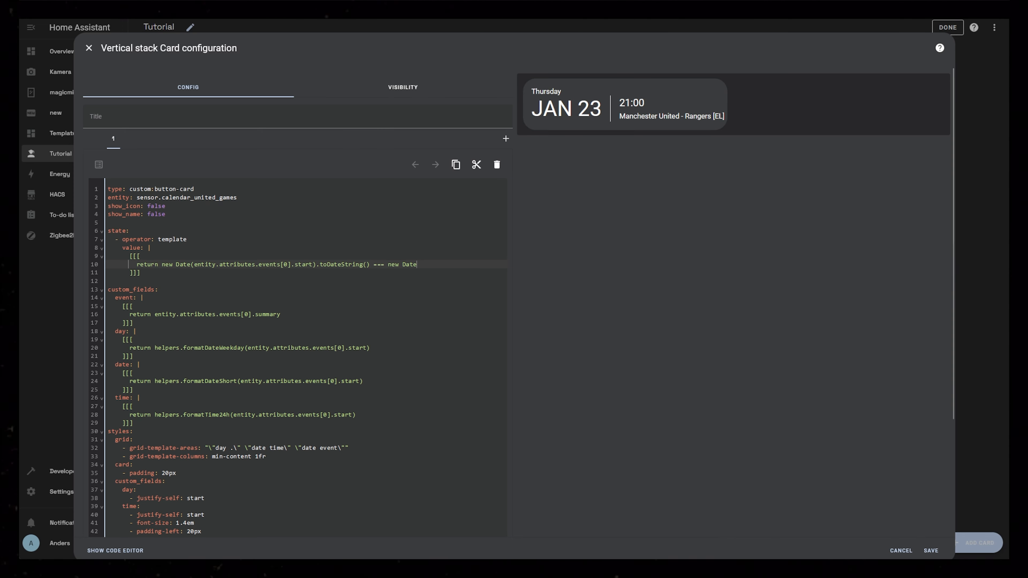
pyautogui.write('()')
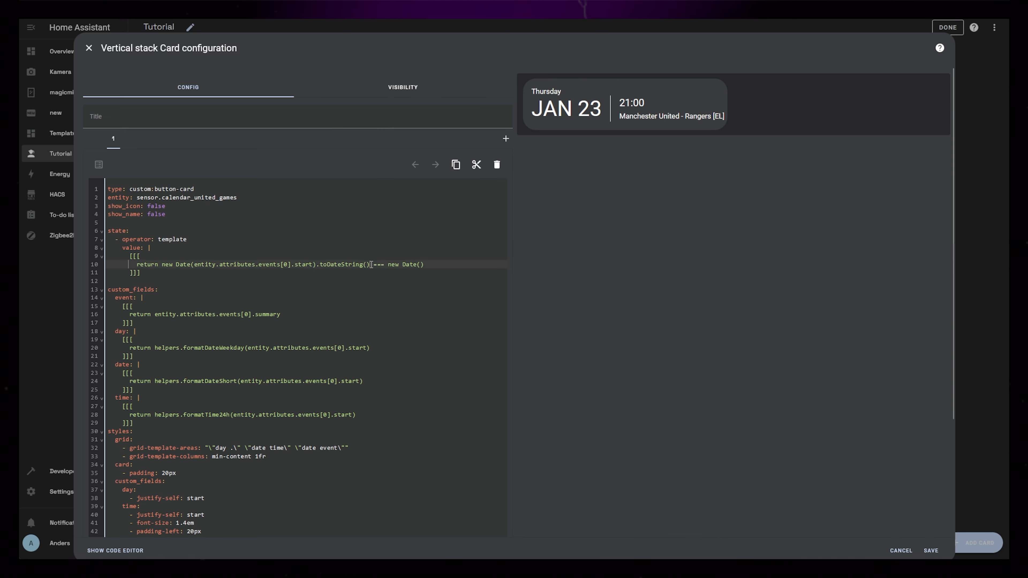
# Step: Complete the state comparison by copying toDateString() onto the second new Date() at the end of the return line
pyautogui.moveTo(369, 264); pyautogui.dragTo(320, 264)
pyautogui.hotkey('ctrl', 'c')
pyautogui.click(511, 264)
pyautogui.write('.')
pyautogui.hotkey('ctrl', 'v')
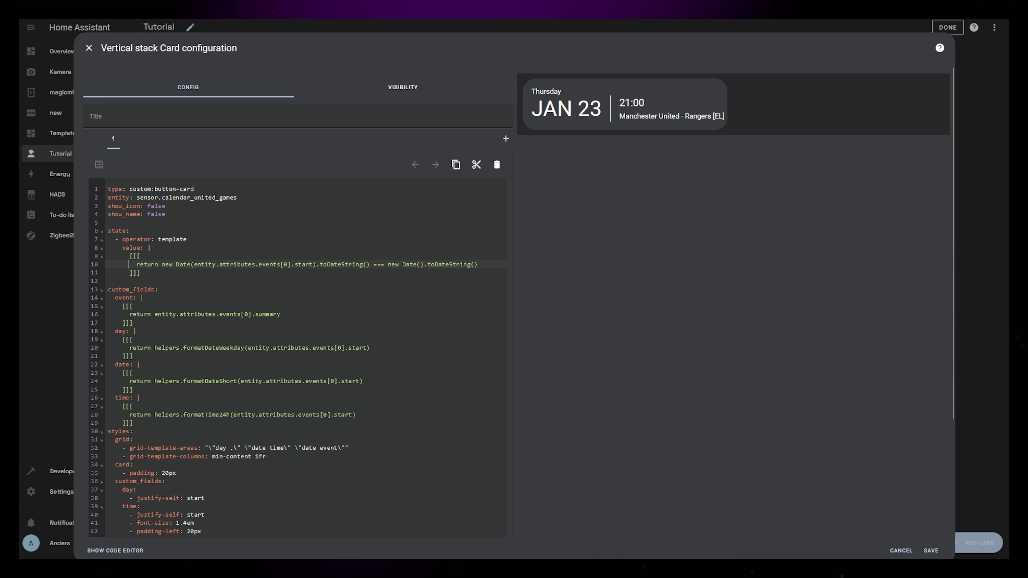
# Step: Add styles to the state with card background var(--active-big), and test it with '2025-01-23' as the comparison date
pyautogui.write('styles')
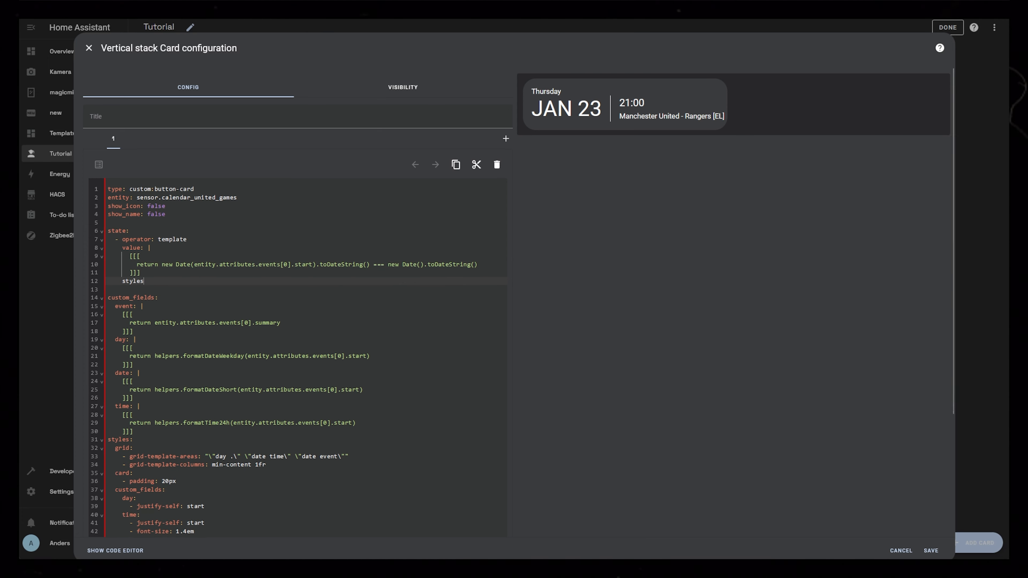
pyautogui.write(':')
pyautogui.press('Return')
pyautogui.write('card:')
pyautogui.press('Return')
pyautogui.write('- background: var()--active-big')
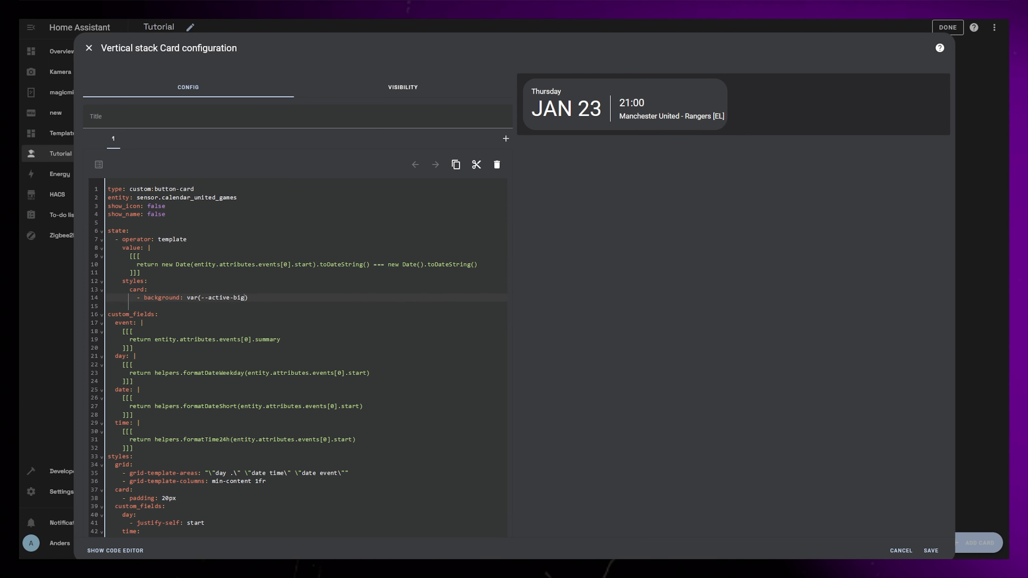
pyautogui.write("'2025-01-23'")
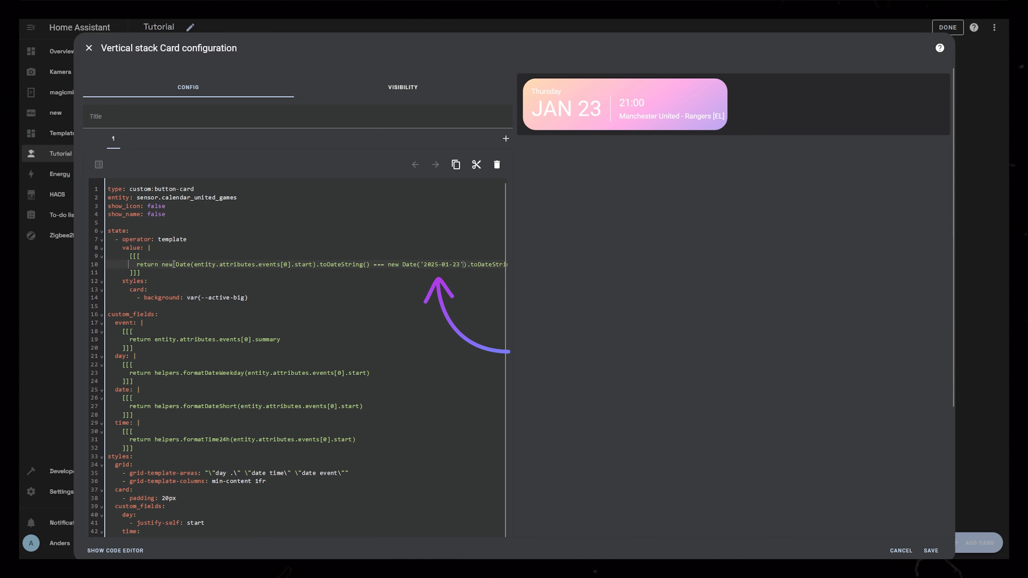
# Step: Add a custom_fields block under the state's card style with empty day, time, date and event entries
pyautogui.click(257, 298)
pyautogui.press('Return')
pyautogui.write('custom_fields:')
pyautogui.press('Return')
pyautogui.write('day:')
pyautogui.press('Return')
pyautogui.write('time:         date:         event:')
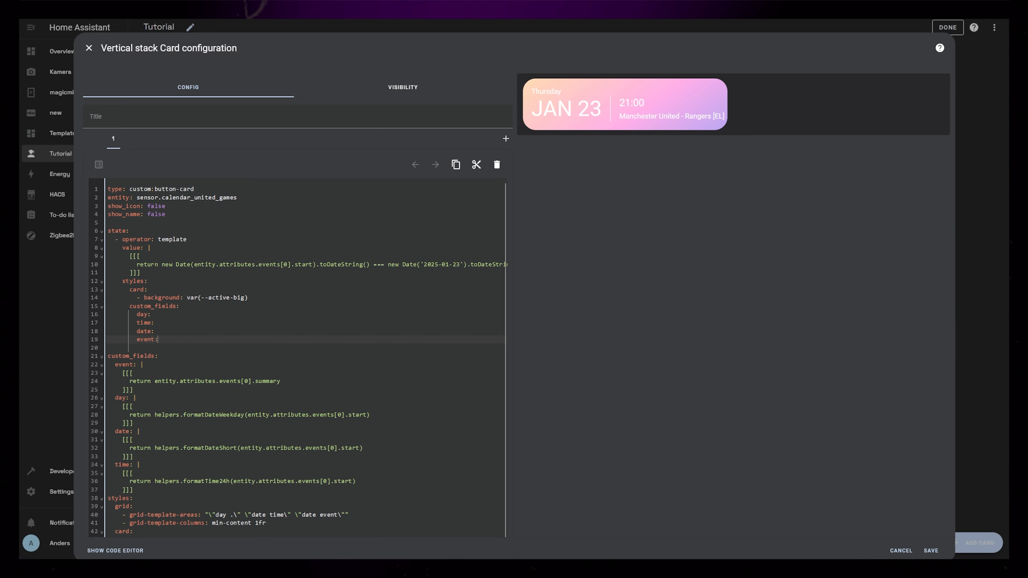
# Step: Give the state's day field the style color: var(--gray000)
pyautogui.click(151, 315)
pyautogui.press('Return')
pyautogui.write('- color: var(--gray800')
pyautogui.press('BackSpace')
pyautogui.press('BackSpace')
pyautogui.press('BackSpace')
pyautogui.write('000')
# Step: Copy the day color line to the state's time, date and event fields and fix the missing closing parentheses
pyautogui.hotkey('shift', 'Up')
pyautogui.hotkey('ctrl', 'c')
pyautogui.click(163, 330)
pyautogui.hotkey('ctrl', 'v')
pyautogui.press('Down')
pyautogui.hotkey('ctrl', 'v')
pyautogui.press('Down')
pyautogui.hotkey('ctrl', 'v')
pyautogui.write(')')
pyautogui.click(232, 357)
pyautogui.write(')')
pyautogui.click(232, 340)
pyautogui.write(')')
# Step: Add border-right: 1px solid var(--gray000) below the color of the state's date field
pyautogui.click(241, 356)
pyautogui.press('Return')
pyautogui.write('- border-right: 1px solid ')
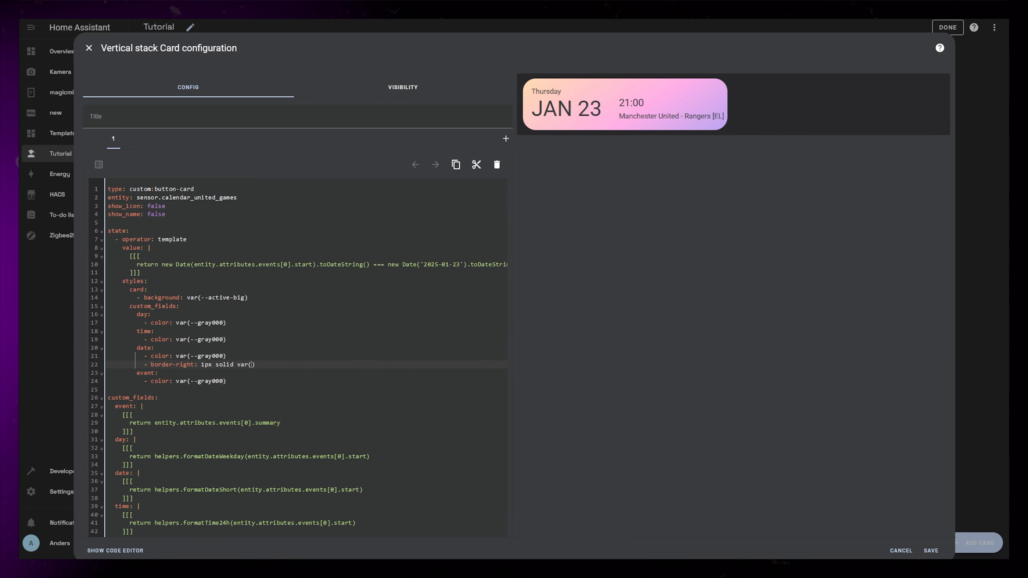
pyautogui.write('var(--gray000)')
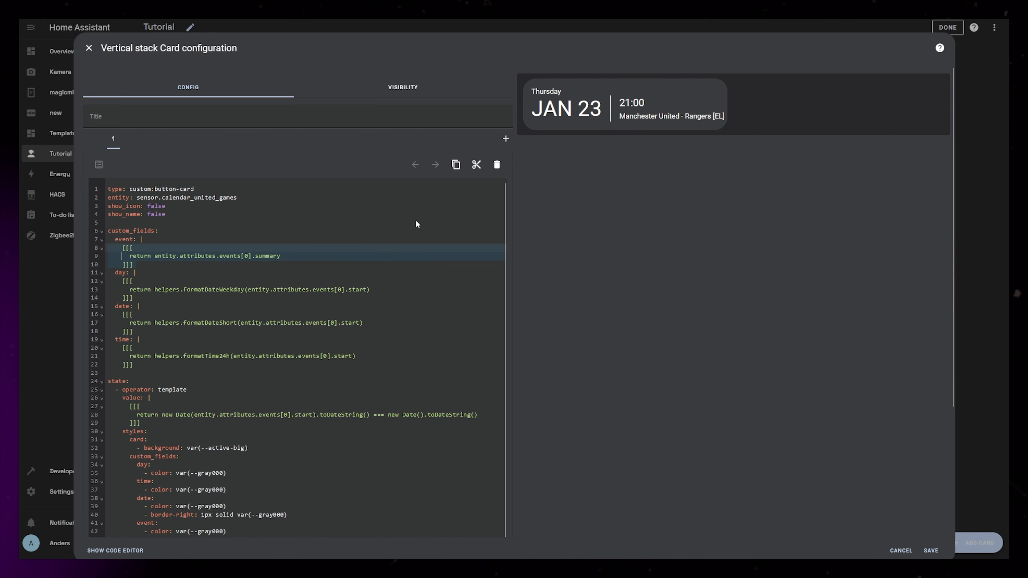
# Step: Replace the event template with pasted code that regex-splits the summary into two lines, and add a text-align property to the event style
pyautogui.click(248, 298)
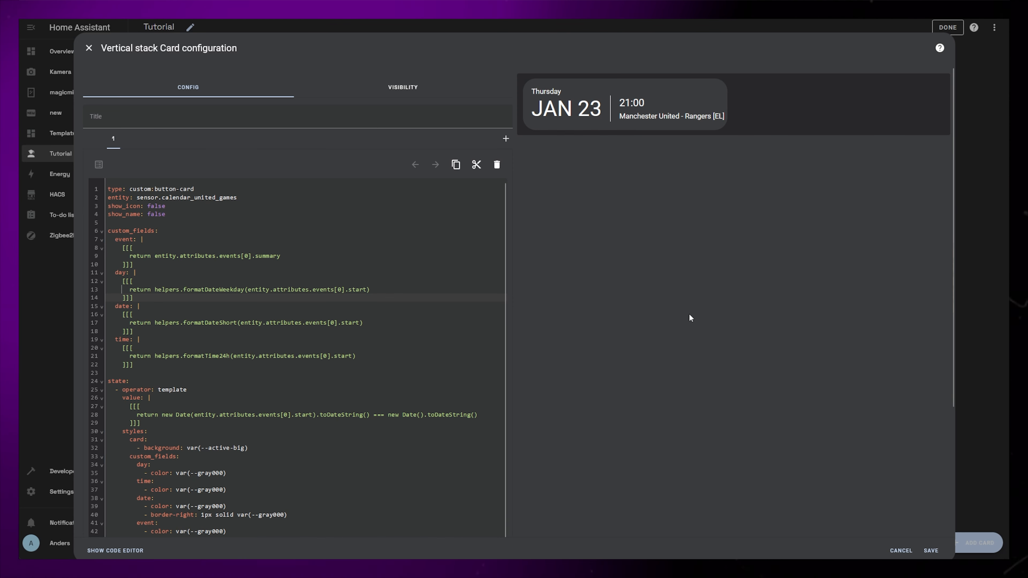
pyautogui.click(138, 263)
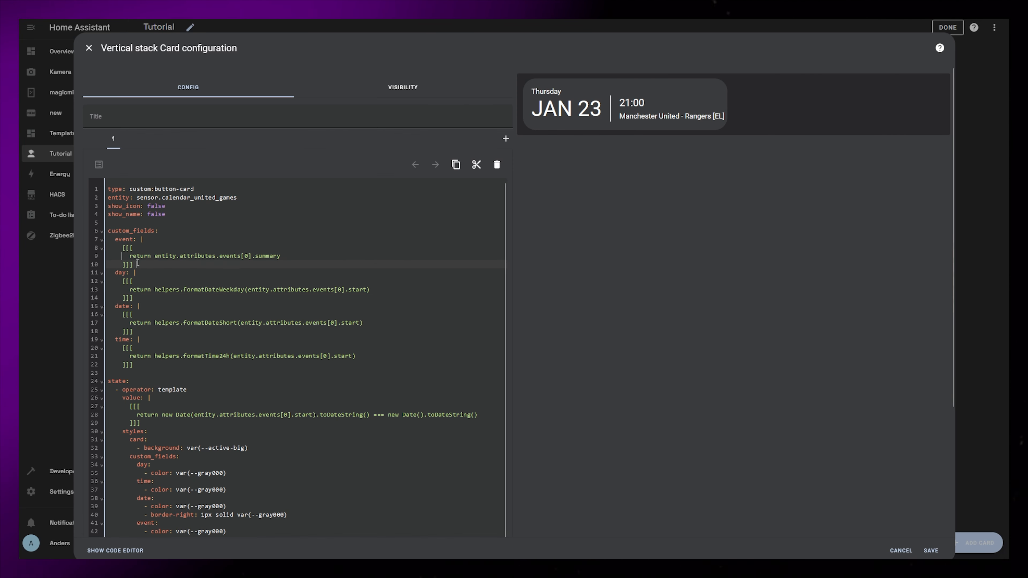
pyautogui.moveTo(132, 263); pyautogui.dragTo(108, 248)
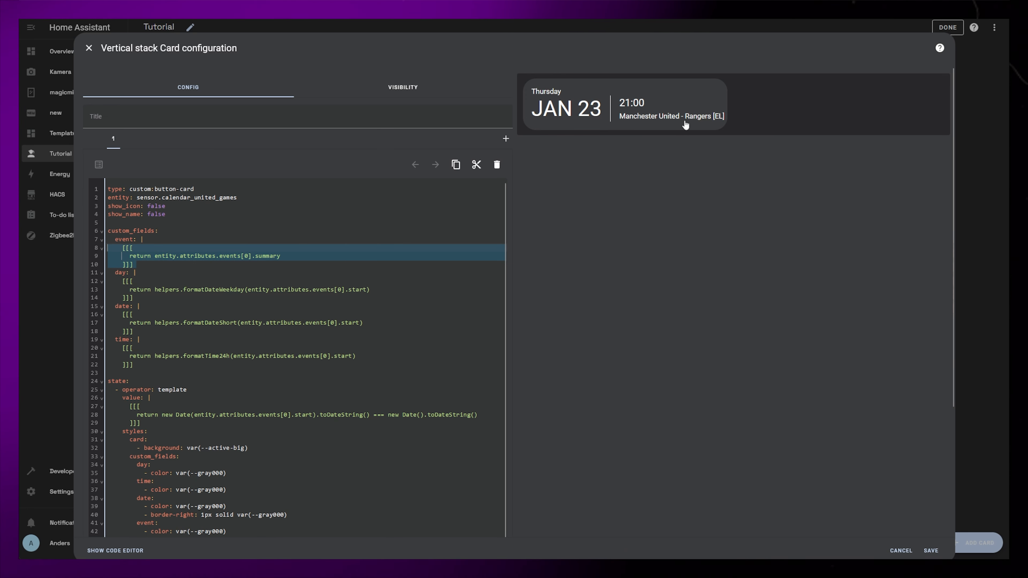
pyautogui.hotkey('ctrl', 'v')
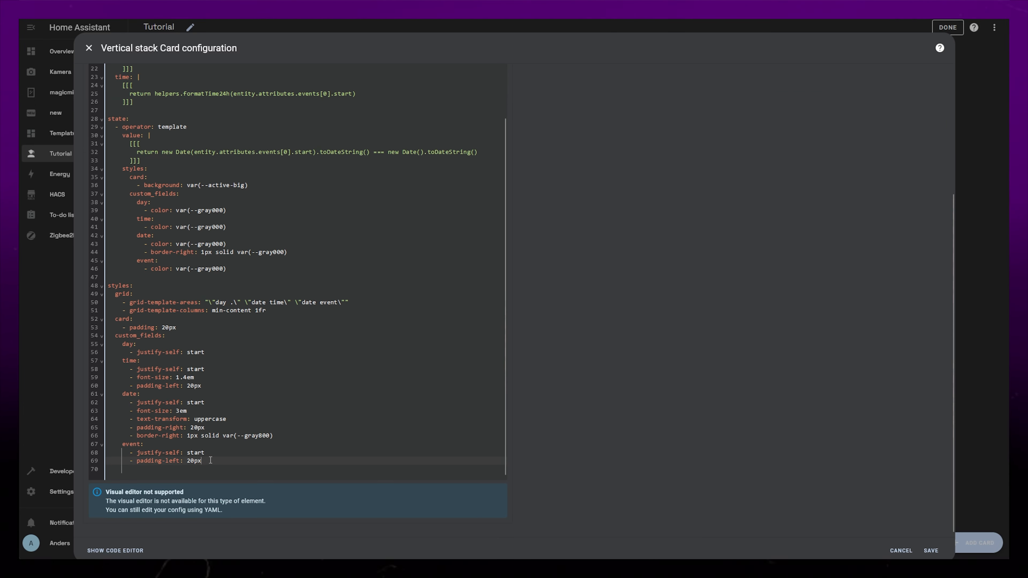
pyautogui.write('ext-align:')
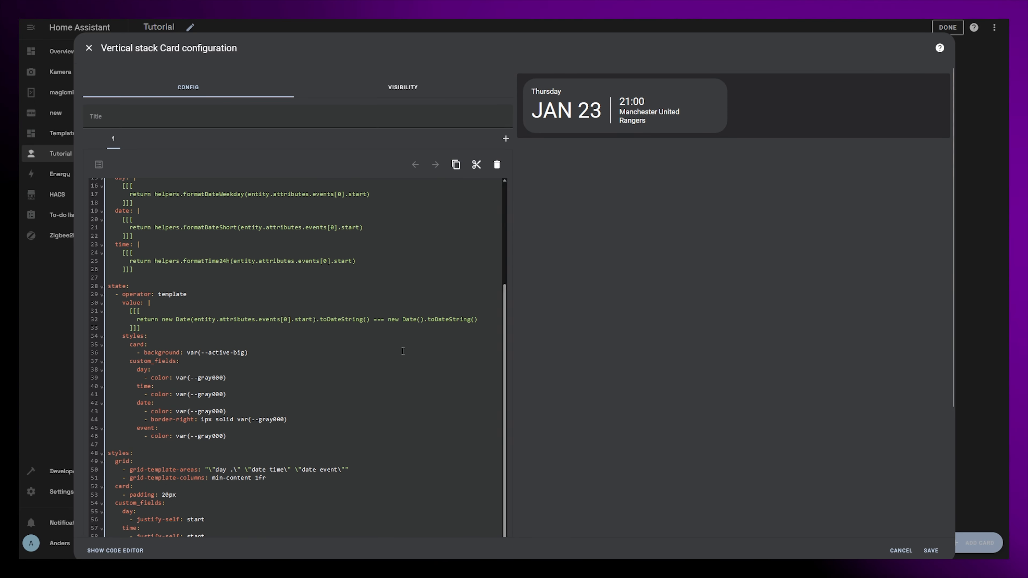
# Step: Replace the time template with pasted code returning the 24h time and the bracketed competition tag, defaulting to 'PL'
pyautogui.scroll(3, 366, 360)
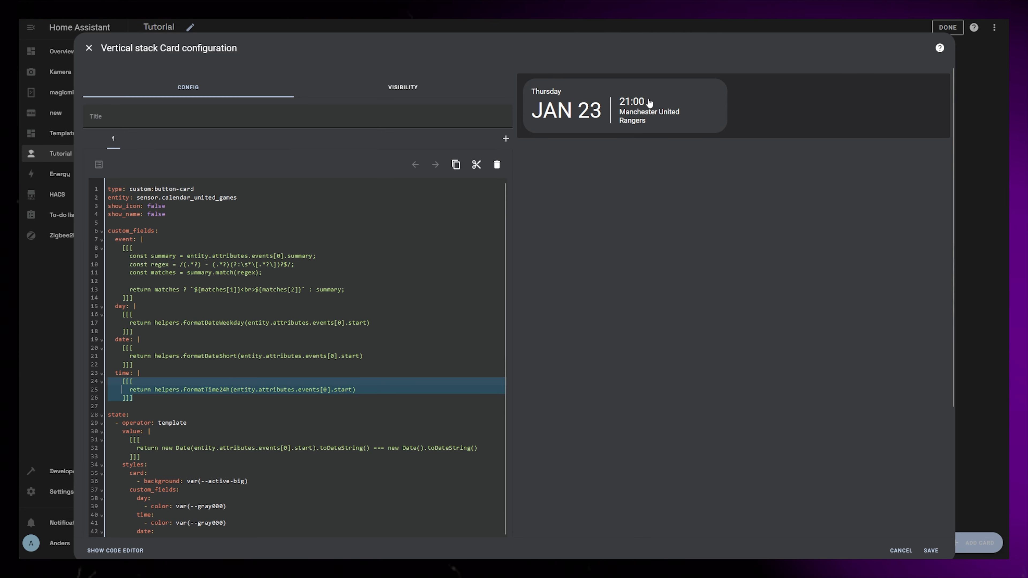
pyautogui.hotkey('ctrl', 'v')
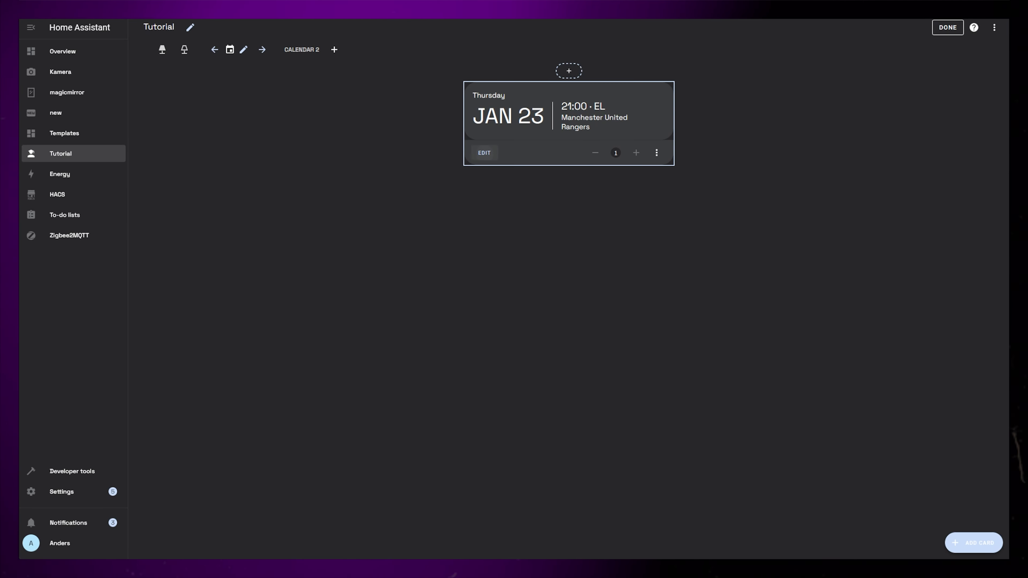
# Step: Open the vertical stack for editing and add a Conditional card as its second card
pyautogui.click(484, 153)
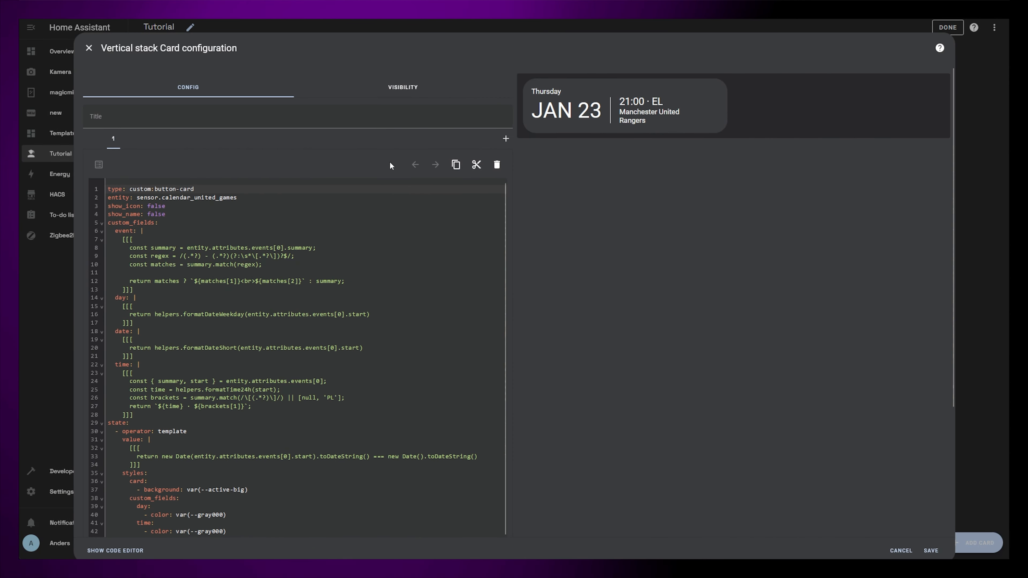
pyautogui.click(506, 138)
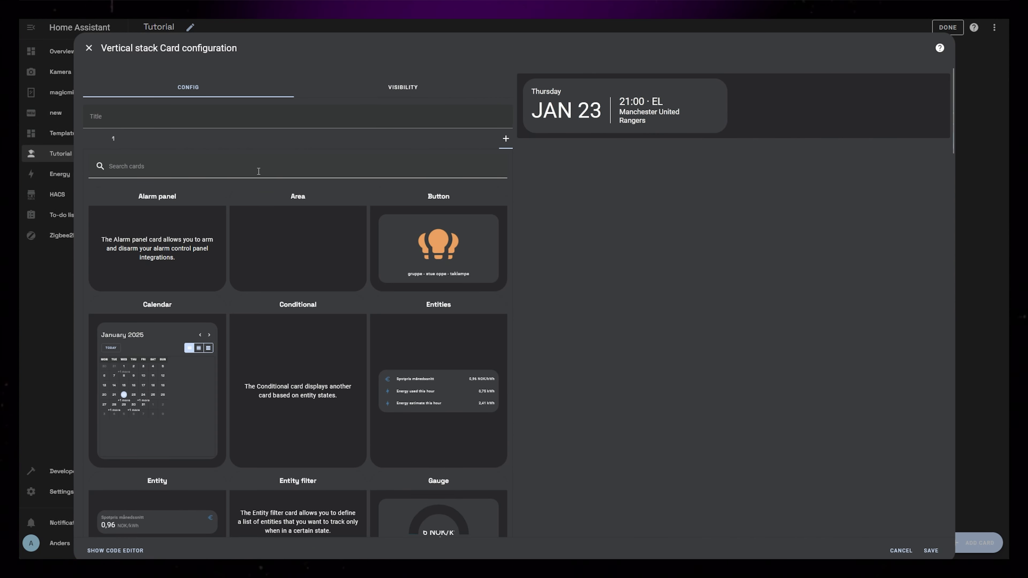
pyautogui.click(224, 171)
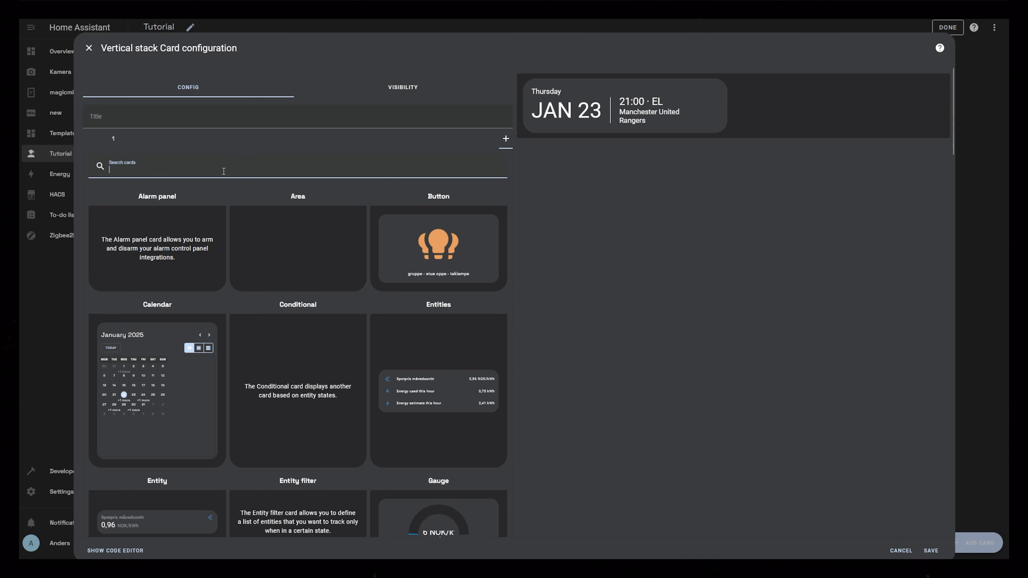
pyautogui.write('condi')
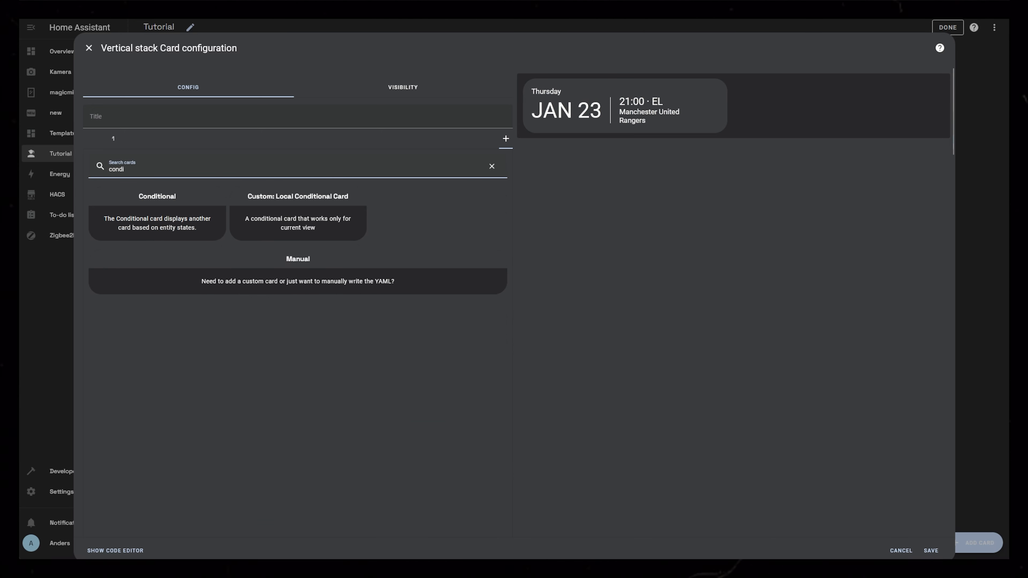
pyautogui.click(194, 208)
# Step: Add an entity numeric state condition on Calendar United Games with Above set to 1
pyautogui.click(123, 234)
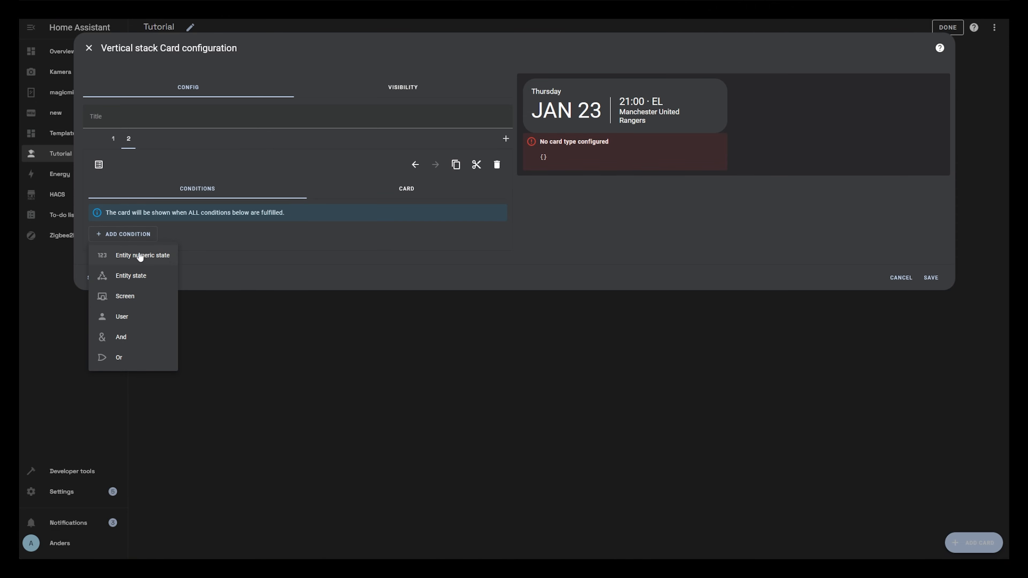
pyautogui.click(154, 256)
pyautogui.click(155, 262)
pyautogui.write('united_g')
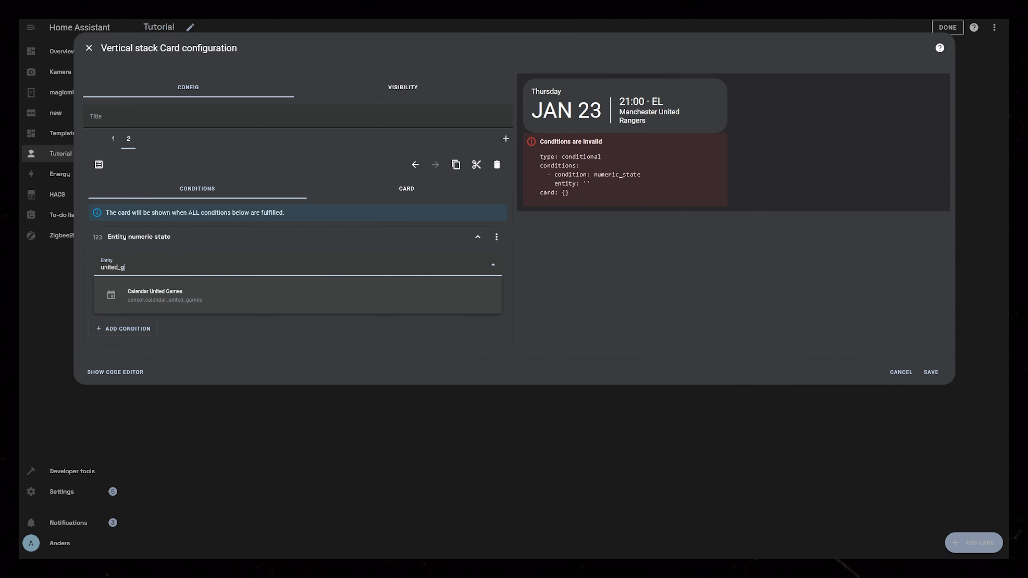
pyautogui.click(163, 298)
pyautogui.click(145, 300)
pyautogui.write('1')
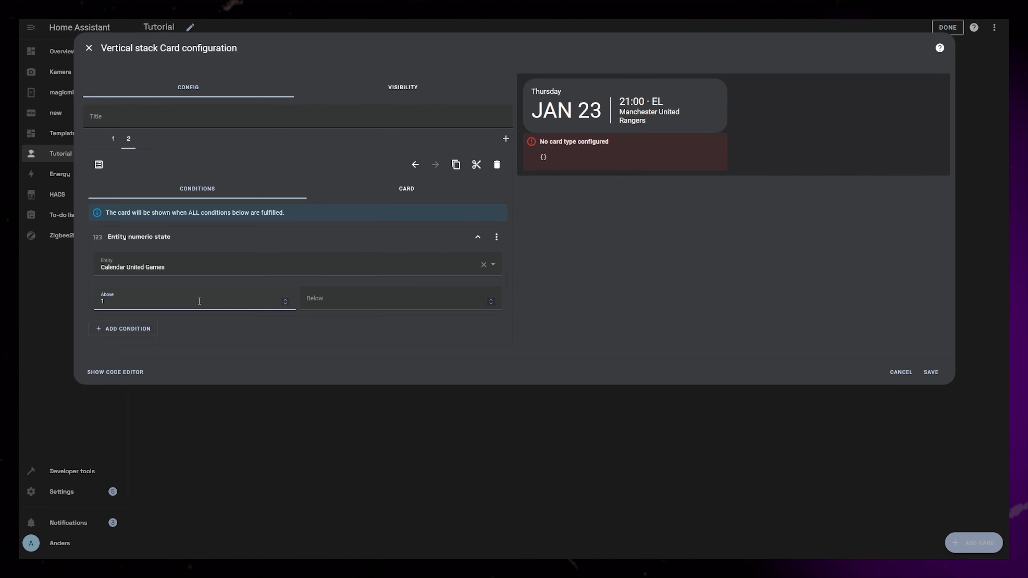
# Step: Pick Alarm panel as the conditional's placeholder card and replace its YAML with the full code copied from the first card
pyautogui.click(394, 190)
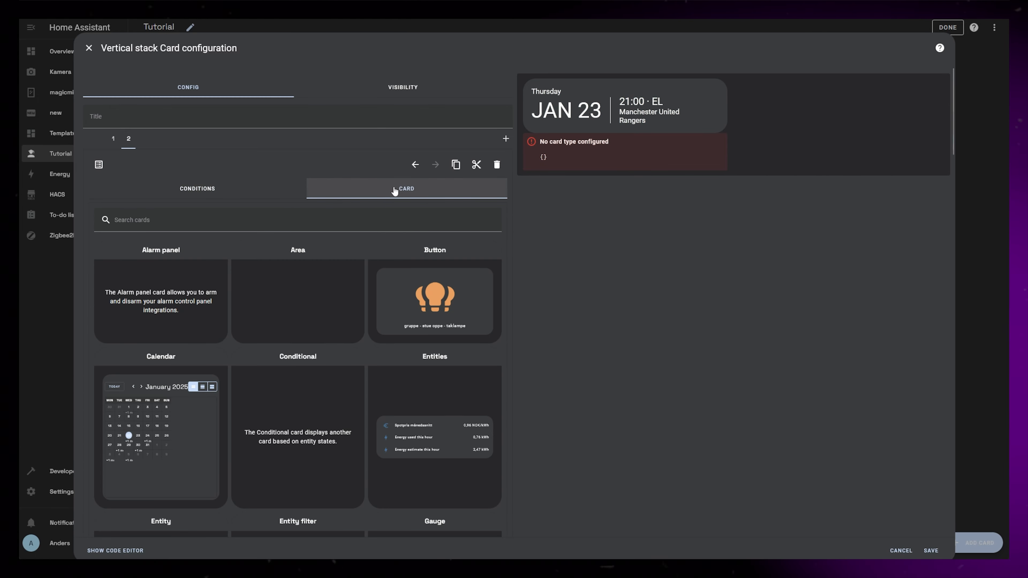
pyautogui.click(160, 296)
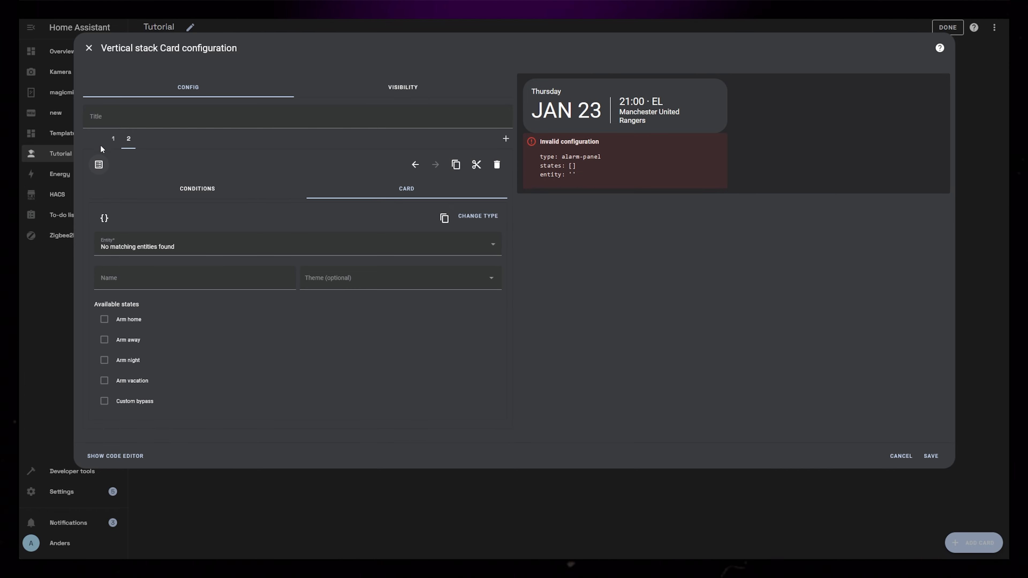
pyautogui.click(113, 139)
pyautogui.hotkey('ctrl', 'a')
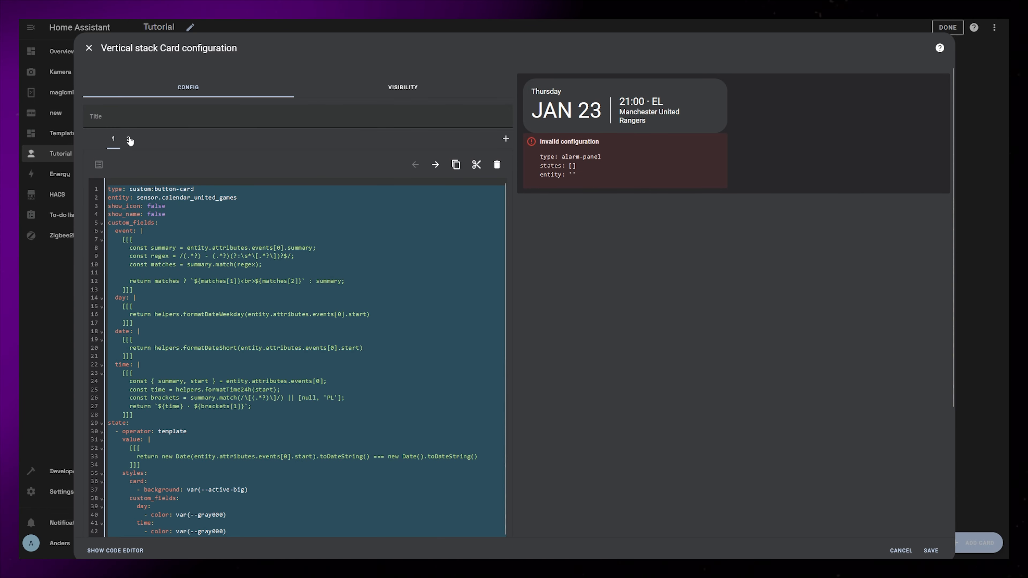
pyautogui.click(128, 139)
pyautogui.click(371, 190)
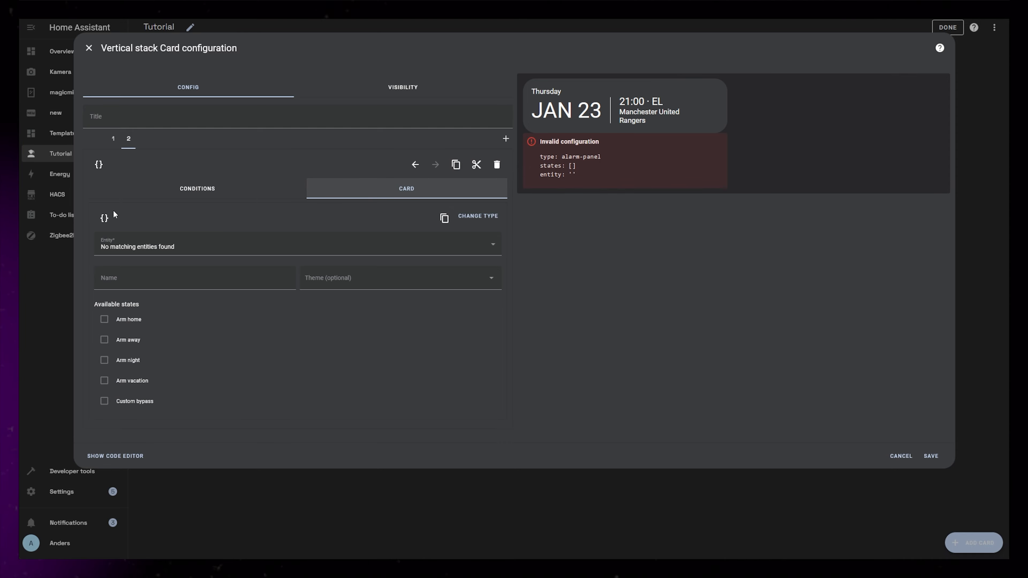
pyautogui.click(104, 218)
pyautogui.click(170, 252)
pyautogui.hotkey('ctrl', 'a')
pyautogui.hotkey('ctrl', 'v')
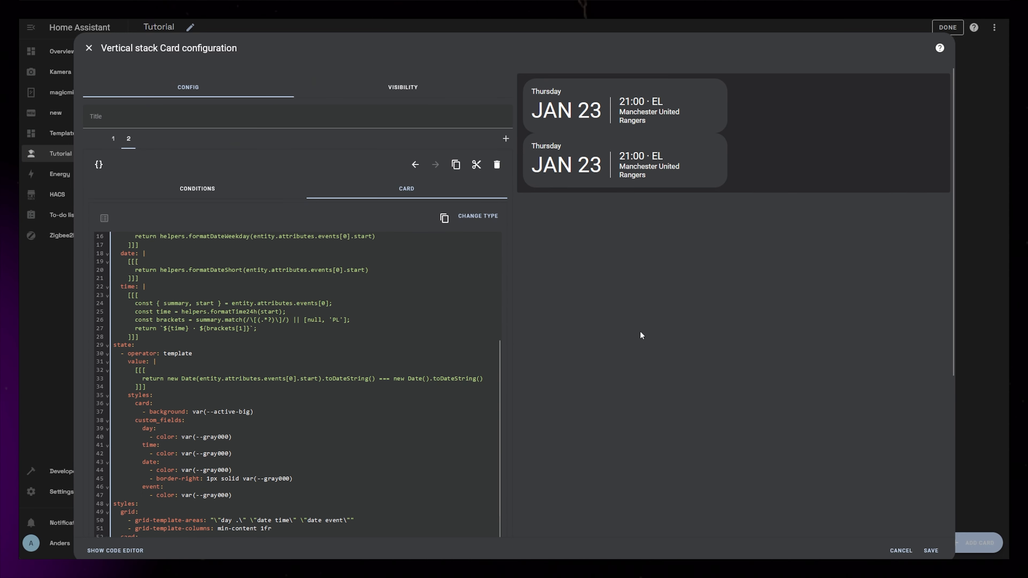
# Step: Delete the whole state block from the conditional card's YAML
pyautogui.scroll(5, 351, 412)
pyautogui.click(145, 468)
pyautogui.scroll(-4, 211, 366)
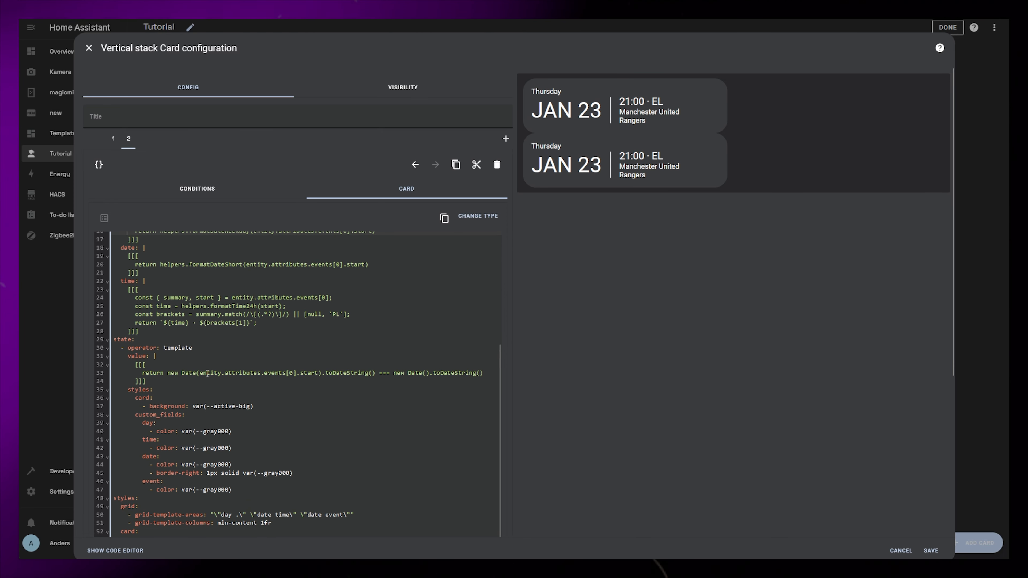
pyautogui.moveTo(233, 492); pyautogui.dragTo(104, 340)
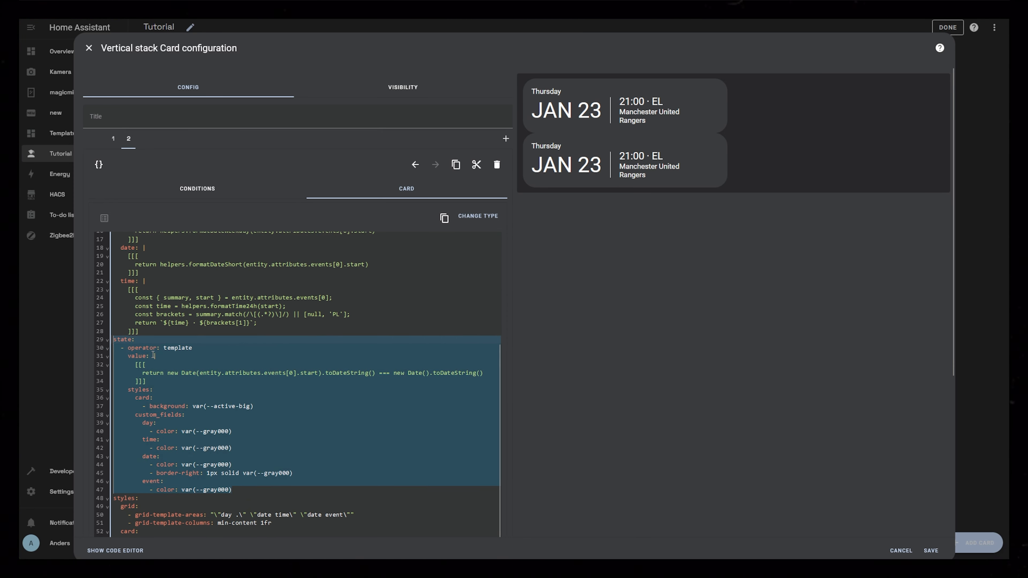
pyautogui.press('BackSpace')
# Step: Remove the day template from custom_fields and the "day ." row from grid-template-areas
pyautogui.moveTo(142, 376); pyautogui.dragTo(149, 344)
pyautogui.press('BackSpace')
pyautogui.moveTo(250, 459); pyautogui.dragTo(213, 460)
pyautogui.press('BackSpace')
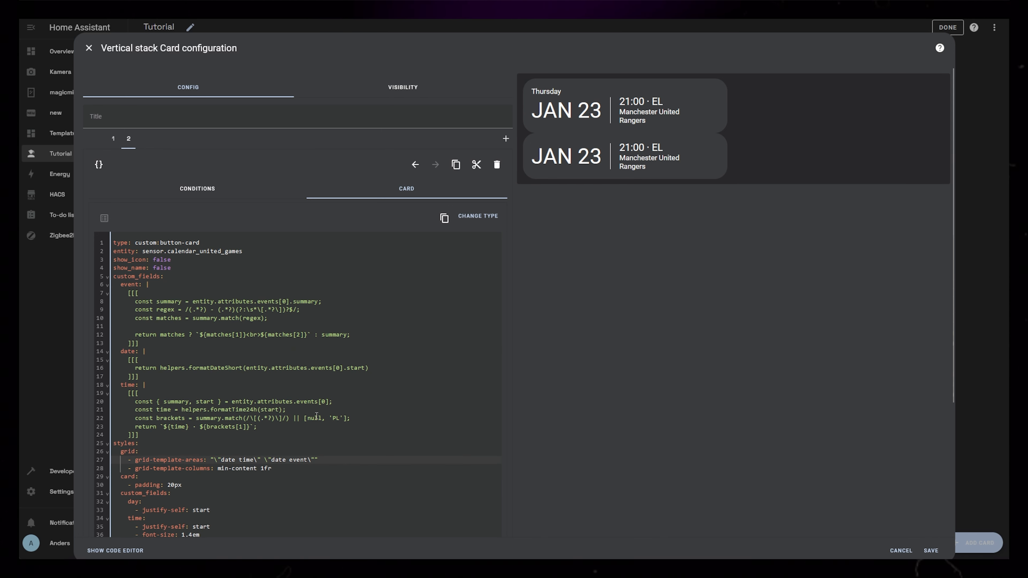
# Step: Delete the day entry with its justify-self line from the custom_fields styles
pyautogui.scroll(-1, 328, 399)
pyautogui.moveTo(211, 467); pyautogui.dragTo(190, 447)
pyautogui.press('BackSpace')
# Step: Add margin-top: 12px to the card styles of the conditional card, below its padding
pyautogui.press('Return')
pyautogui.write('- margibn')
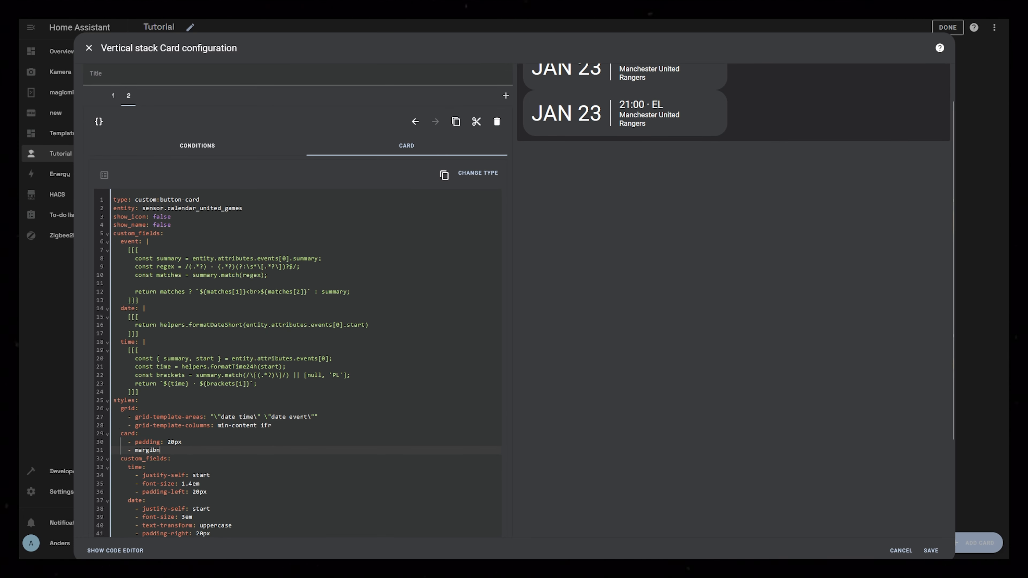
pyautogui.press('BackSpace')
pyautogui.press('BackSpace')
pyautogui.write('n-top: 12px')
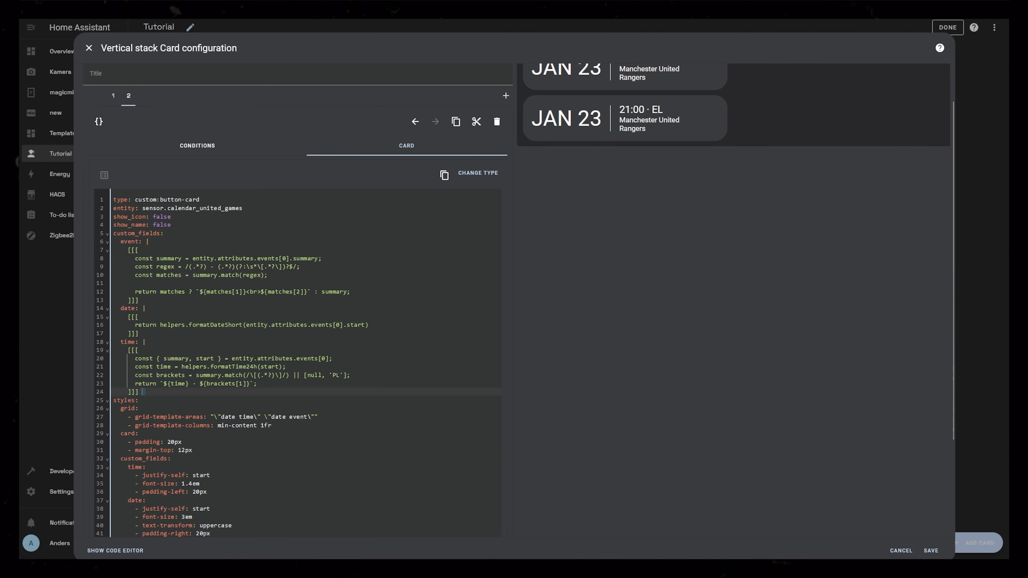
# Step: Move the custom_fields template block below the styles block, leaving blank lines where it was and between the sections
pyautogui.moveTo(142, 392); pyautogui.dragTo(113, 234)
pyautogui.hotkey('ctrl', 'x')
pyautogui.click(261, 456)
pyautogui.hotkey('ctrl', 'v')
pyautogui.click(221, 367)
pyautogui.press('Return')
pyautogui.scroll(2, 699, 443)
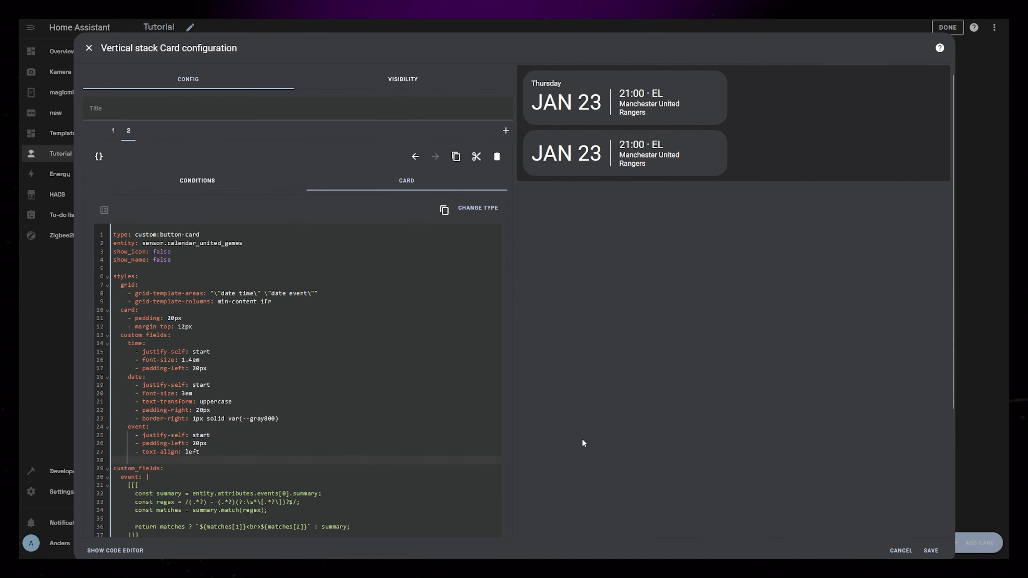
# Step: Reduce the conditional card's font sizes to 1.2em for the time field and 1.6em for the date field
pyautogui.click(192, 360)
pyautogui.press('BackSpace')
pyautogui.write('2')
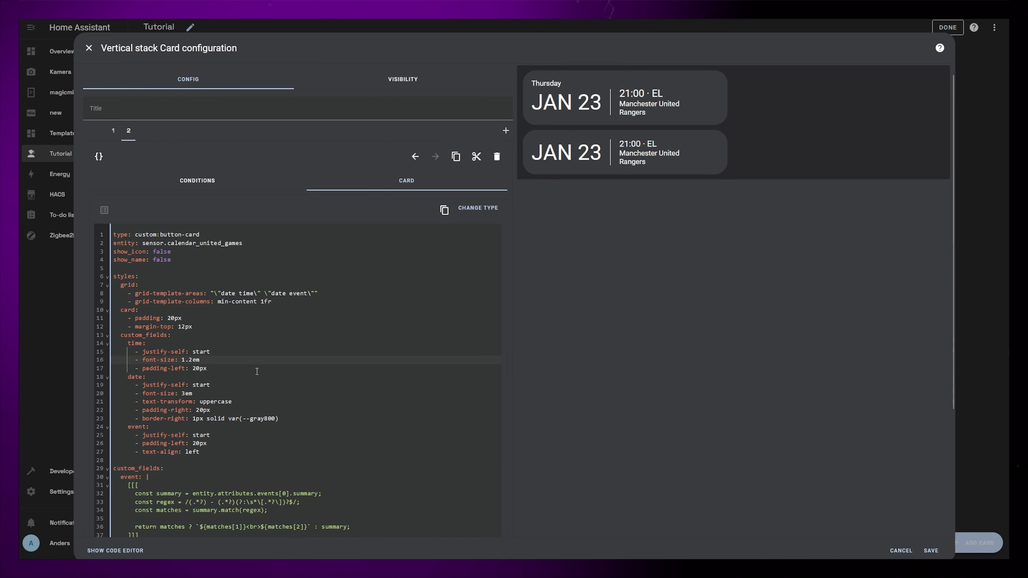
pyautogui.click(182, 394)
pyautogui.write('1.6')
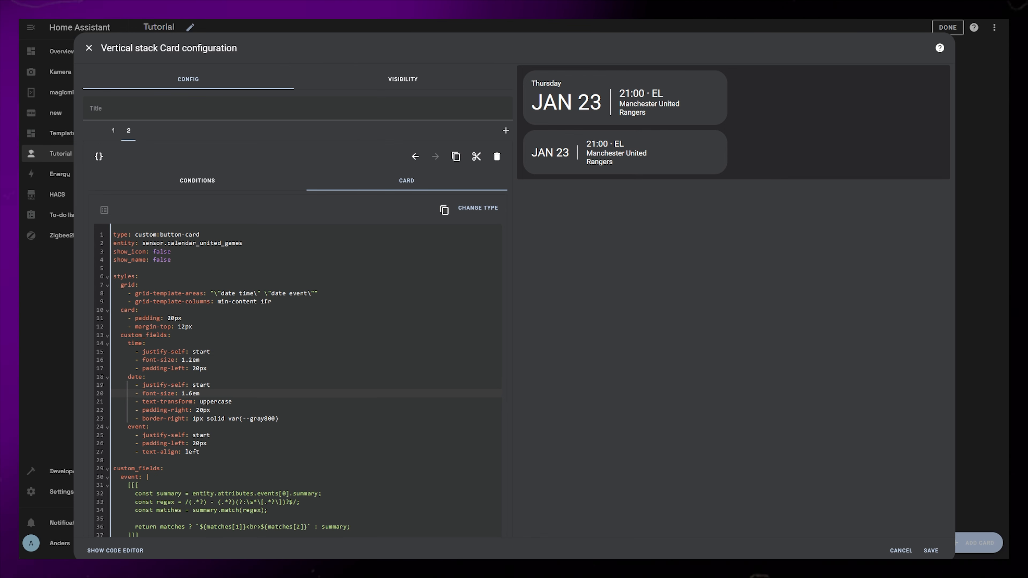
# Step: Add width: 100px and text-align: left to the date field's styles
pyautogui.click(285, 418)
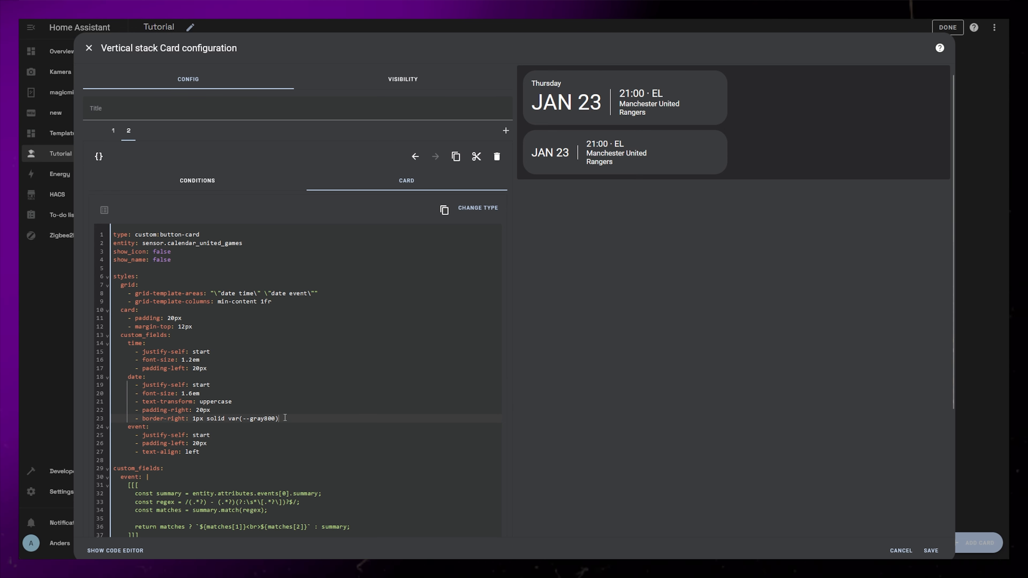
pyautogui.press('Return')
pyautogui.write('- width:')
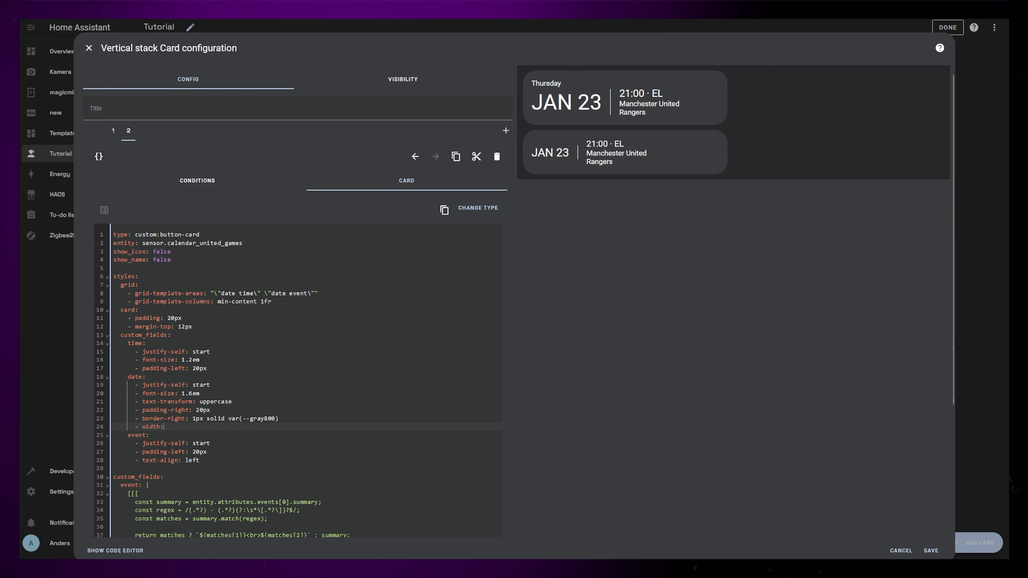
pyautogui.write(' 100px')
pyautogui.press('Return')
pyautogui.write('- text-align: left')
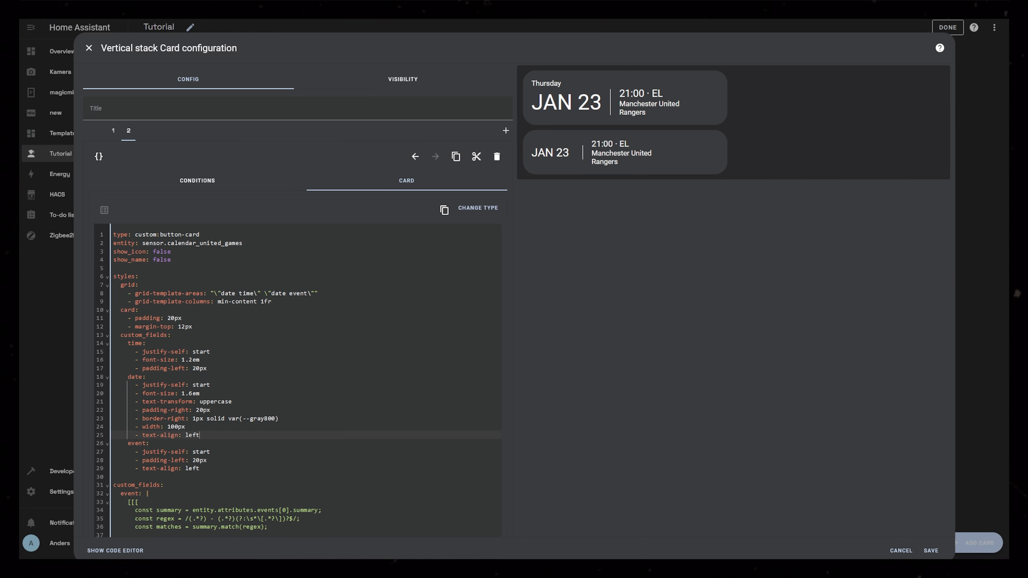
# Step: Replace the <br> between the two team names in the event template with a hyphen surrounded by spaces
pyautogui.scroll(-3, 370, 417)
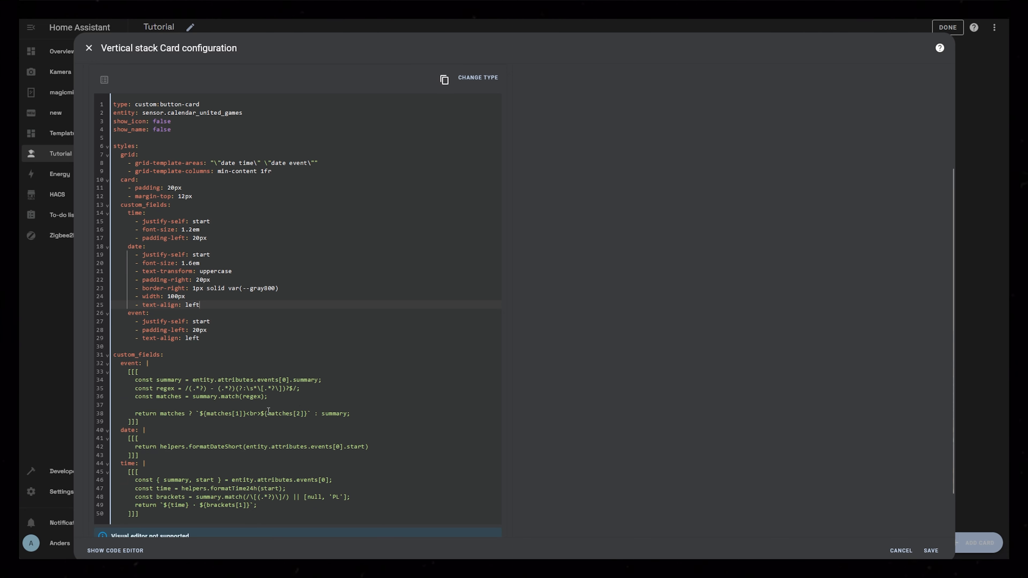
pyautogui.moveTo(261, 413); pyautogui.dragTo(247, 414)
pyautogui.write('-')
pyautogui.scroll(3, 672, 201)
pyautogui.scroll(-1, 617, 274)
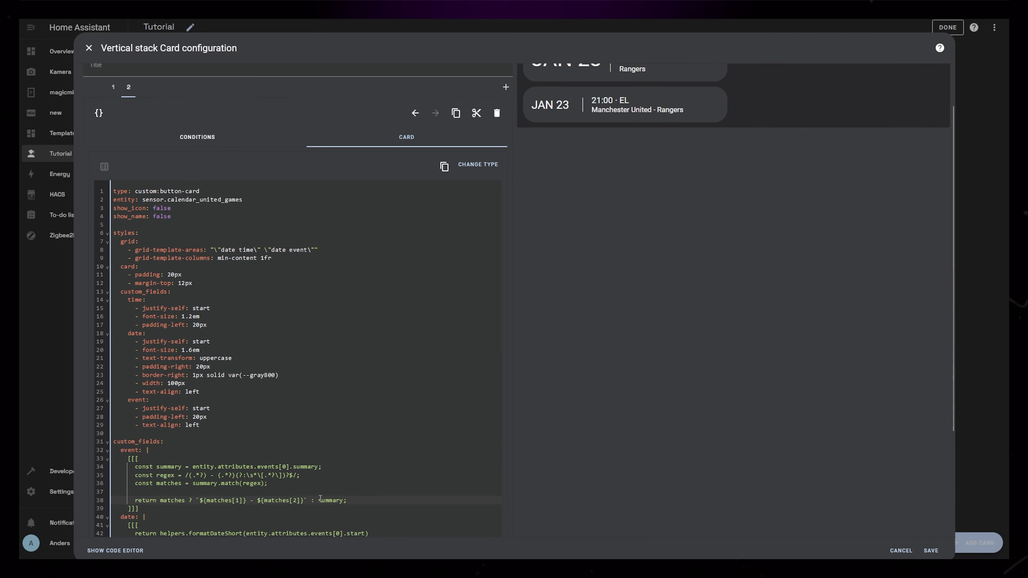
# Step: Append the filler text 43t4gb54yfgbd5 after the second team name and give the event field width: calc(100% - 20px)
pyautogui.click(305, 501)
pyautogui.write('43t4gb54yfgbd5')
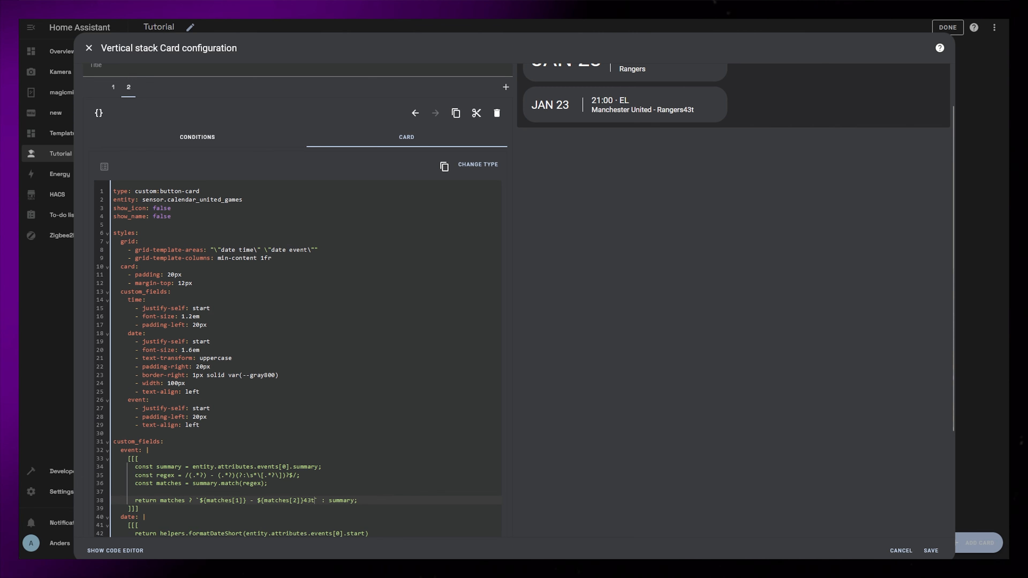
pyautogui.click(210, 425)
pyautogui.press('Return')
pyautogui.write('- width: 100%')
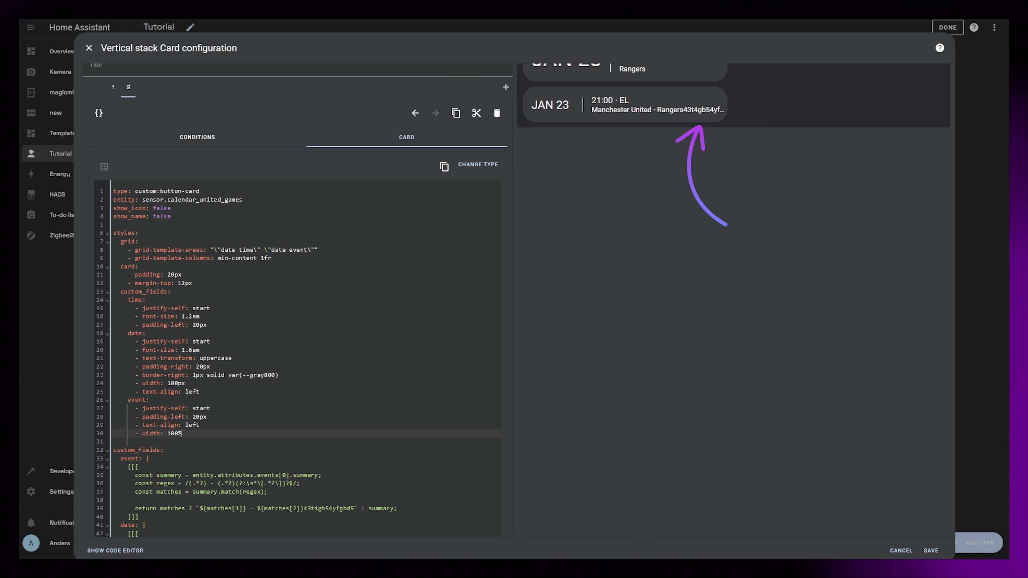
pyautogui.press('BackSpace')
pyautogui.press('BackSpace')
pyautogui.press('BackSpace')
pyautogui.press('BackSpace')
pyautogui.write('calc')
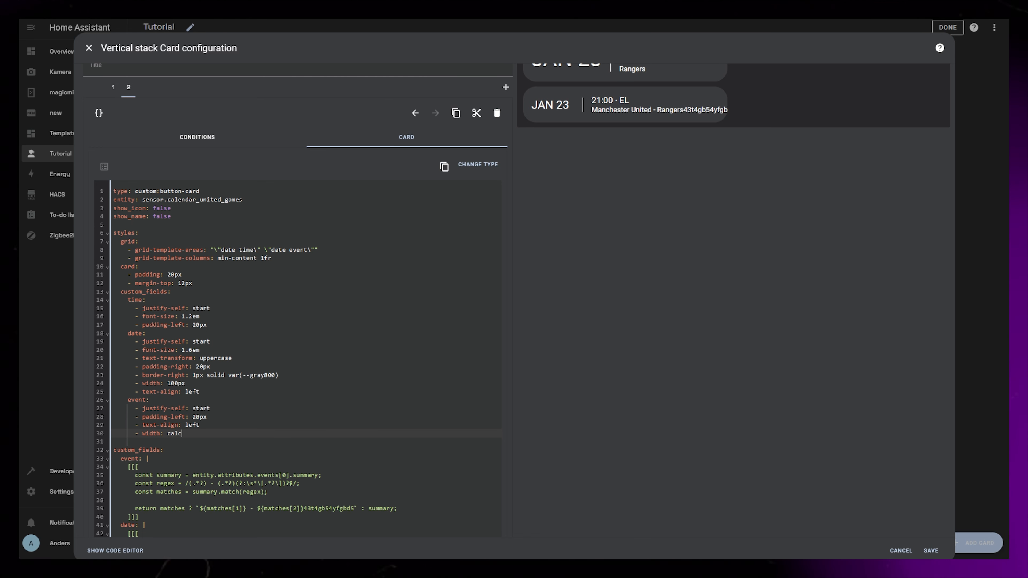
pyautogui.write('(100% - 20px')
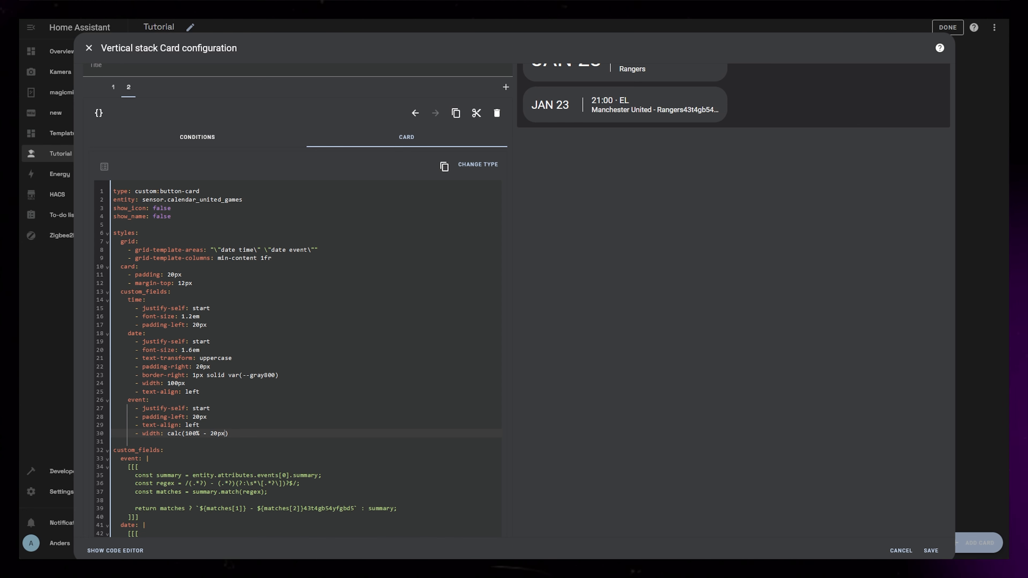
# Step: Add text-overflow: ellipsis to the event field's styles and delete the filler text from the event template
pyautogui.write('- text-overf')
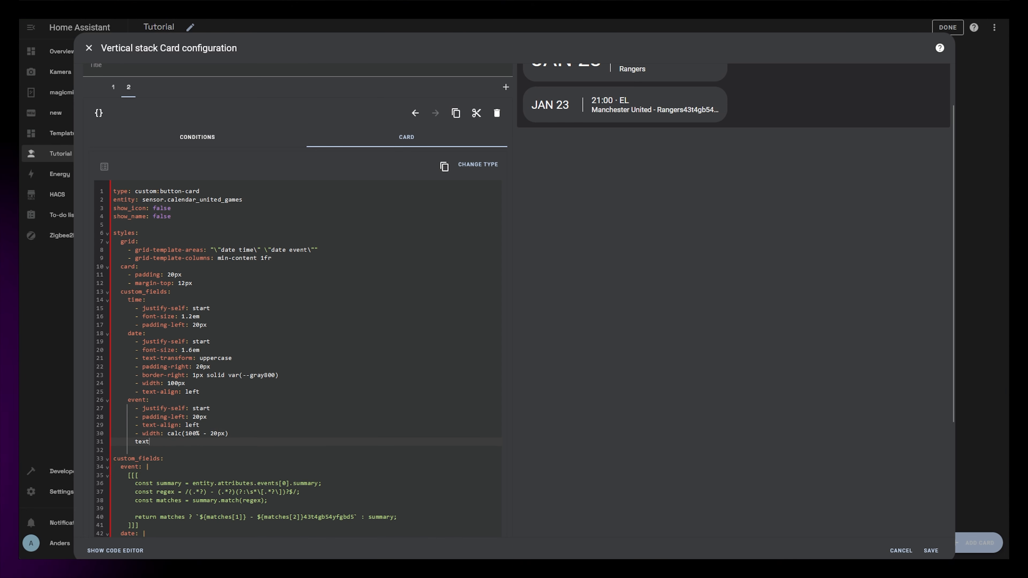
pyautogui.write('low: ellipsis')
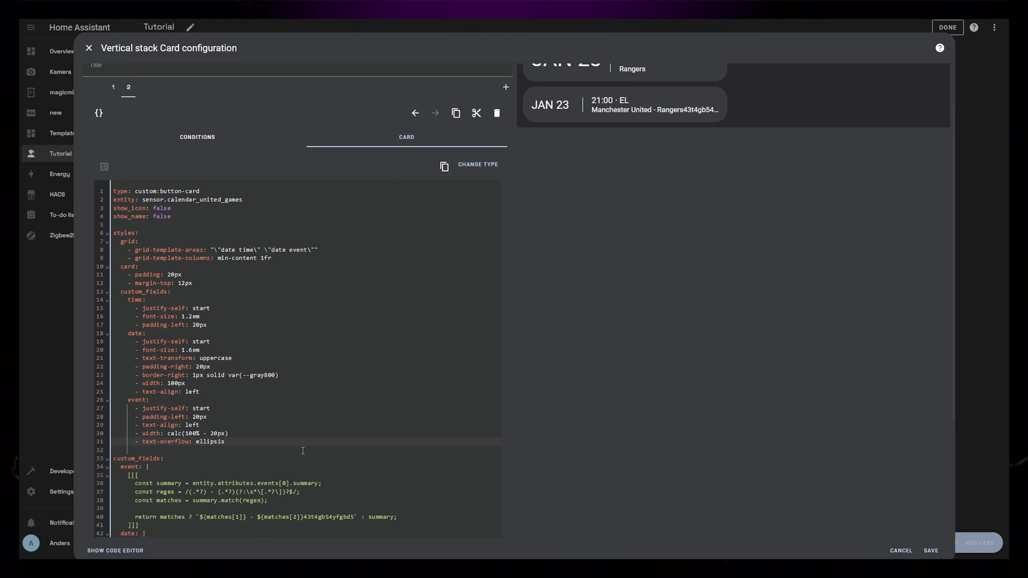
pyautogui.moveTo(354, 518); pyautogui.dragTo(303, 517)
pyautogui.press('BackSpace')
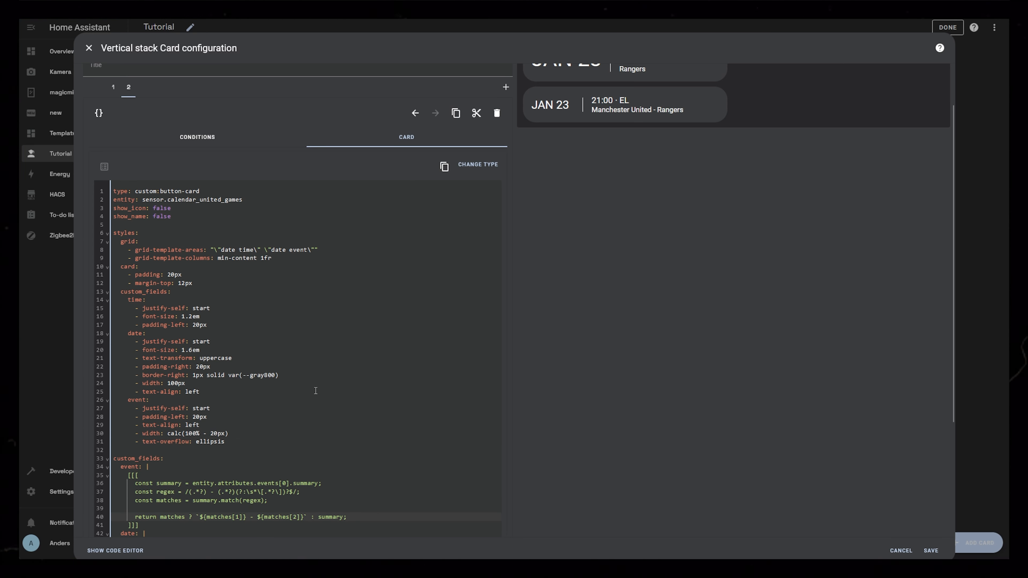
pyautogui.scroll(1, 633, 387)
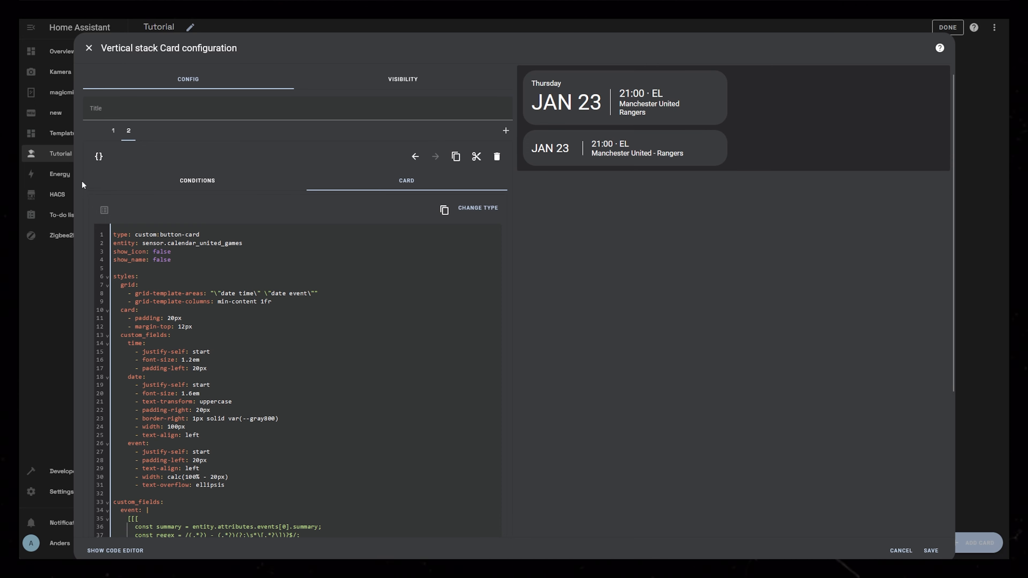
pyautogui.click(97, 157)
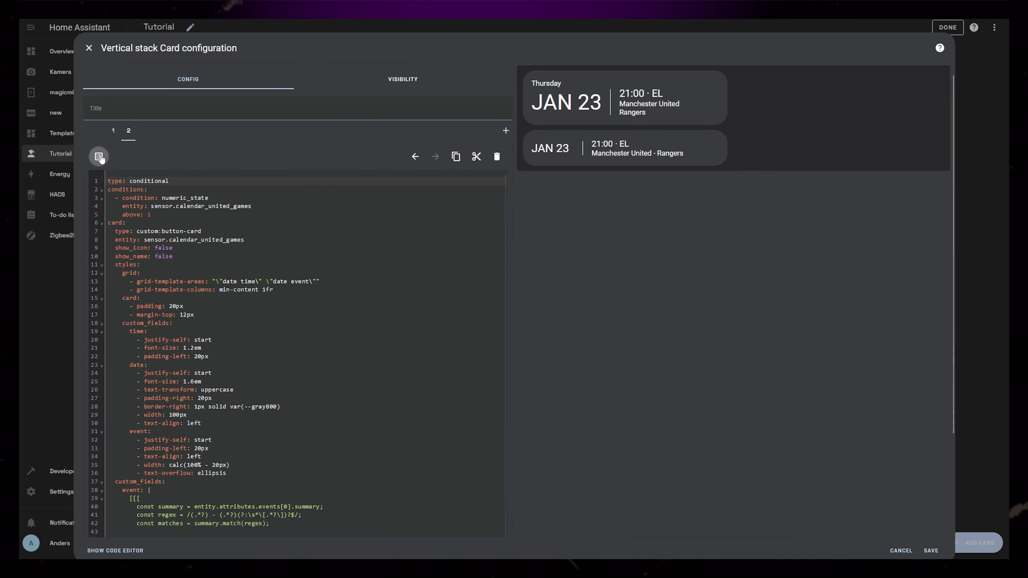
pyautogui.click(228, 228)
pyautogui.hotkey('ctrl', 'a')
pyautogui.hotkey('ctrl', 'c')
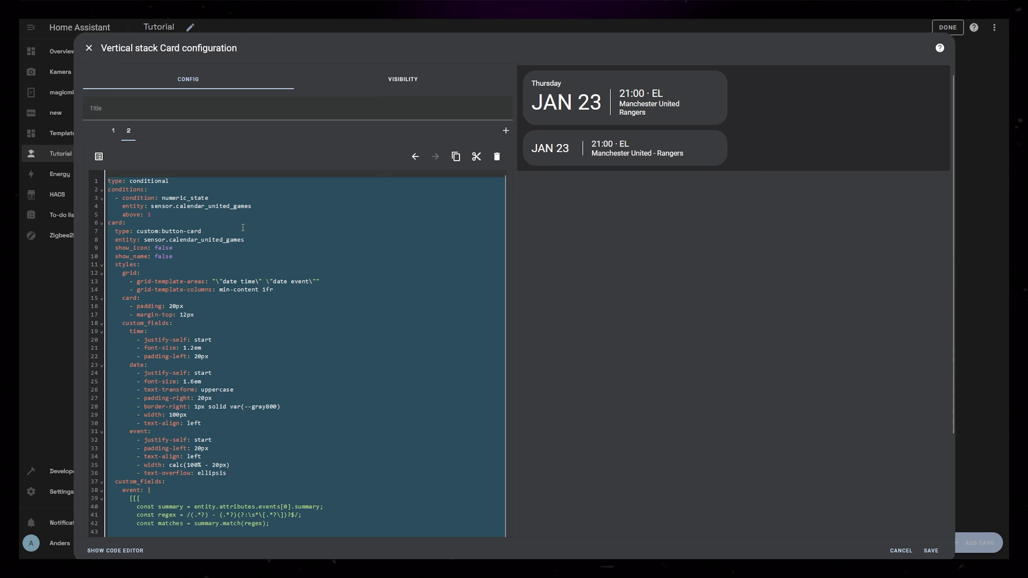
pyautogui.click(506, 131)
pyautogui.click(199, 219)
pyautogui.click(99, 164)
pyautogui.hotkey('ctrl', 'a')
pyautogui.hotkey('ctrl', 'v')
pyautogui.click(150, 114)
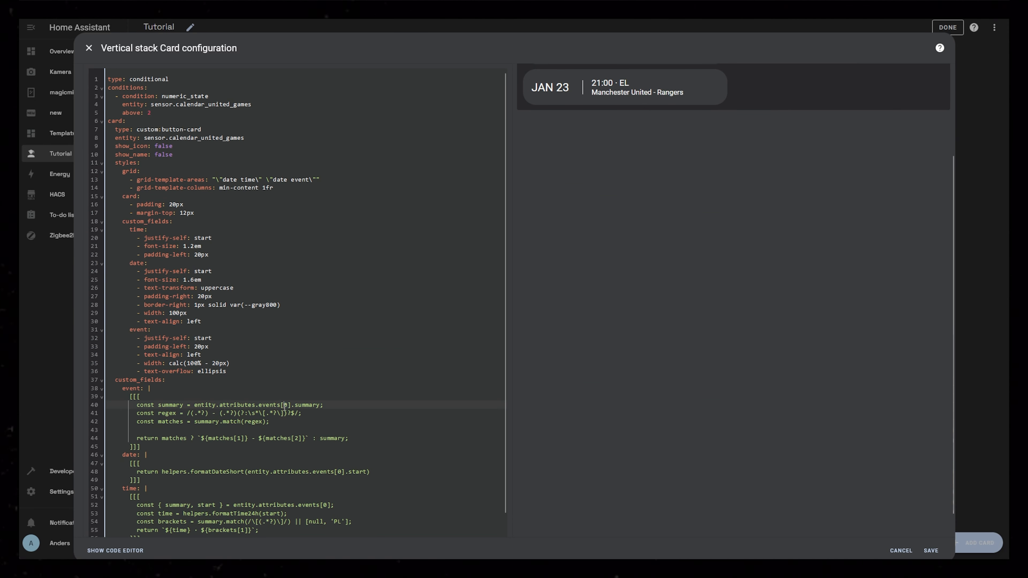
pyautogui.scroll(3, 374, 356)
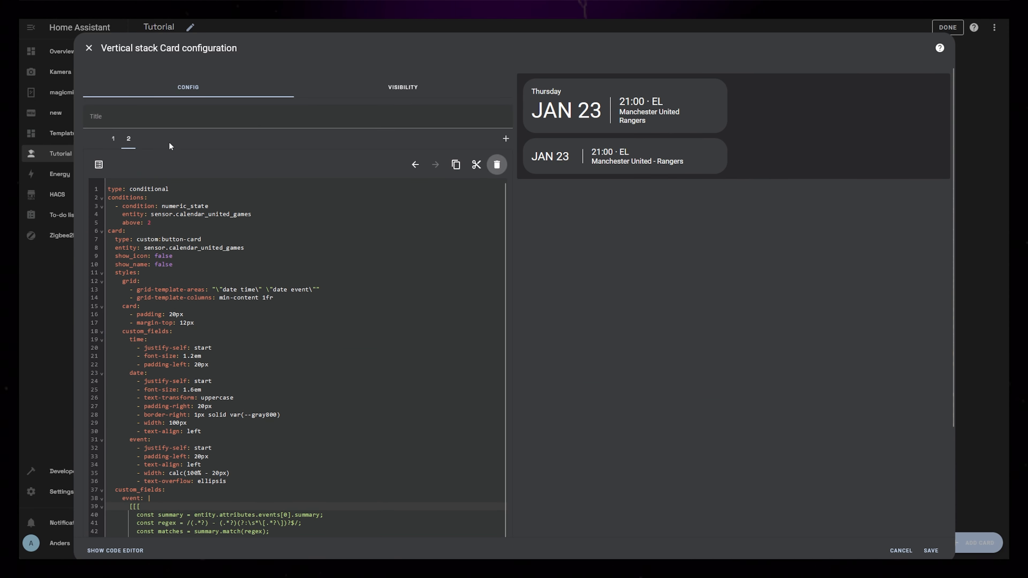
# Step: Change the event, date and time templates of the second card to read from events[1]
pyautogui.click(99, 164)
pyautogui.click(407, 189)
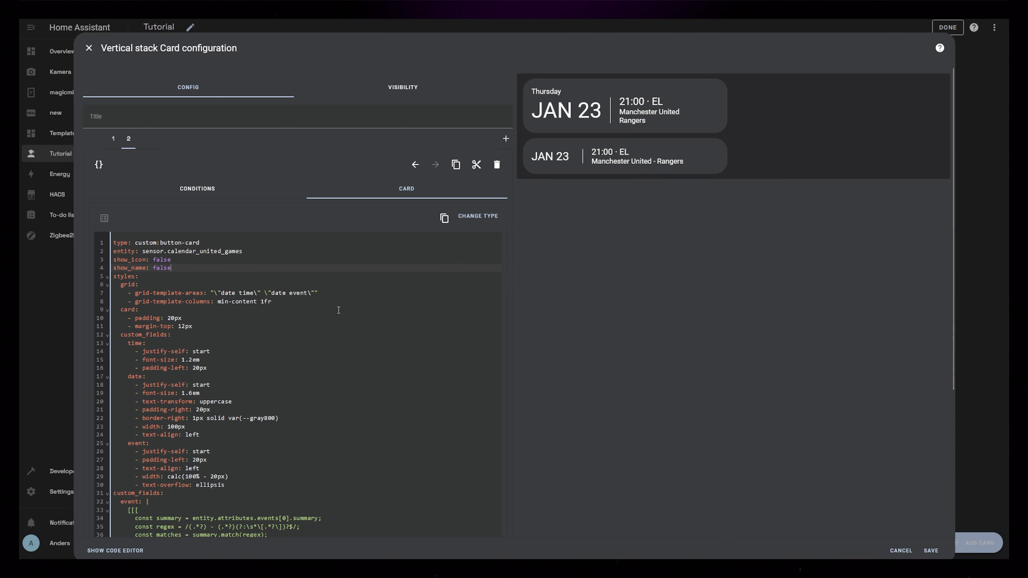
pyautogui.scroll(-2, 285, 432)
pyautogui.write('1')
pyautogui.write('1')
pyautogui.doubleClick(324, 533)
pyautogui.write('1')
pyautogui.scroll(1, 679, 383)
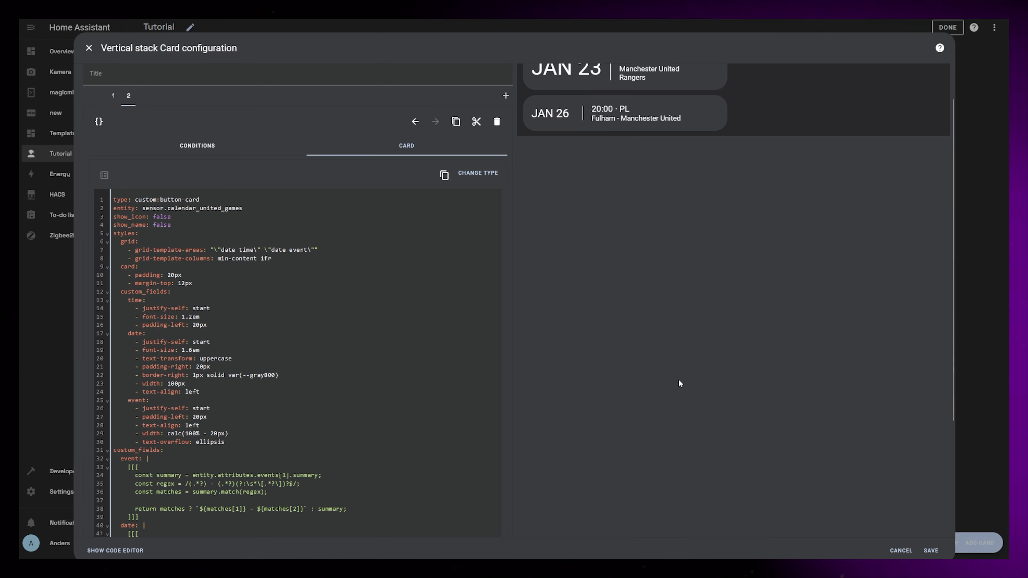
# Step: Copy the second card's full conditional YAML into a new third card in the stack and set its condition to above 2
pyautogui.scroll(1, 664, 383)
pyautogui.click(99, 165)
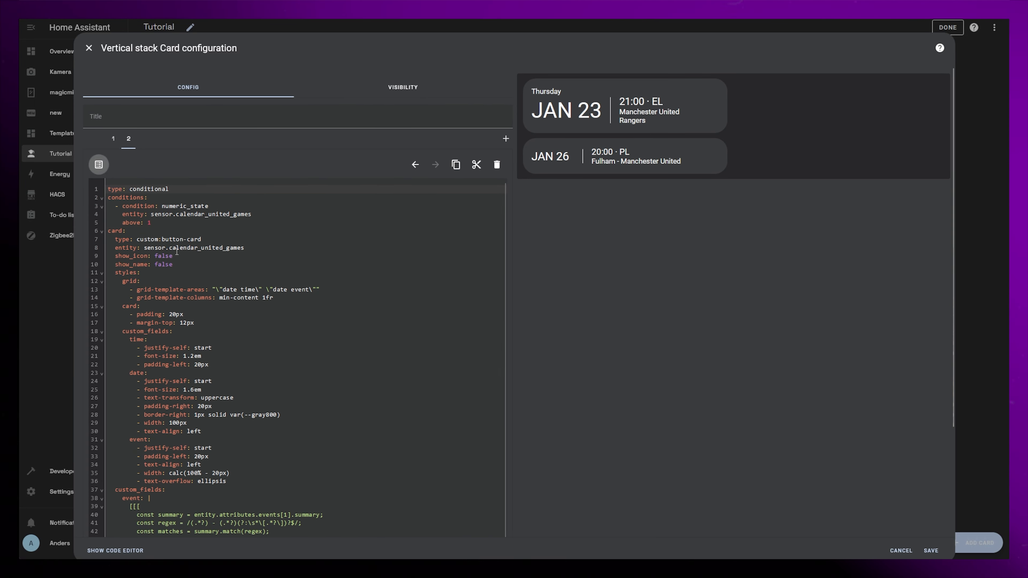
pyautogui.hotkey('ctrl', 'a')
pyautogui.hotkey('ctrl', 'c')
pyautogui.click(506, 140)
pyautogui.click(135, 222)
pyautogui.click(99, 165)
pyautogui.click(178, 216)
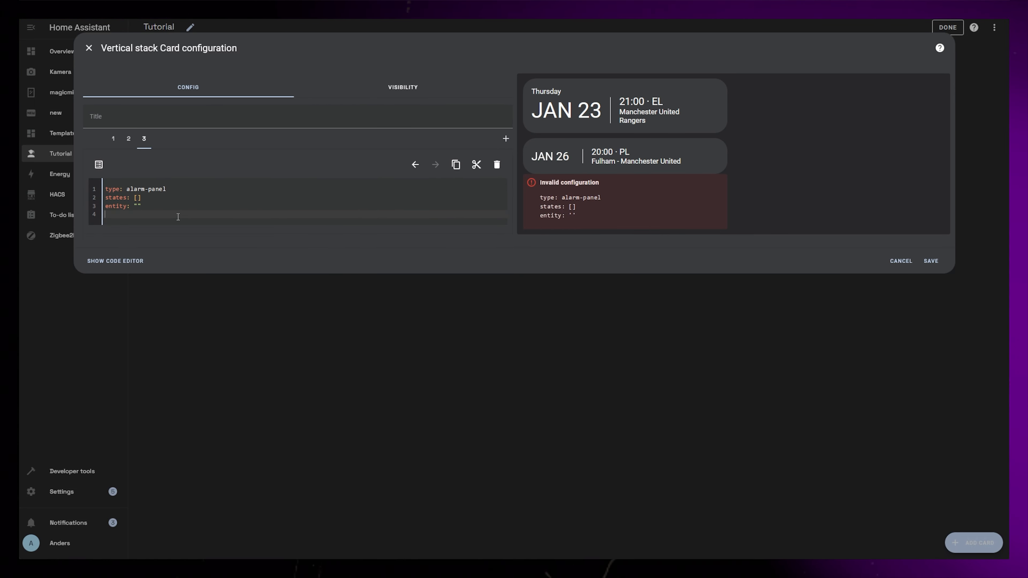
pyautogui.hotkey('ctrl', 'a')
pyautogui.hotkey('ctrl', 'v')
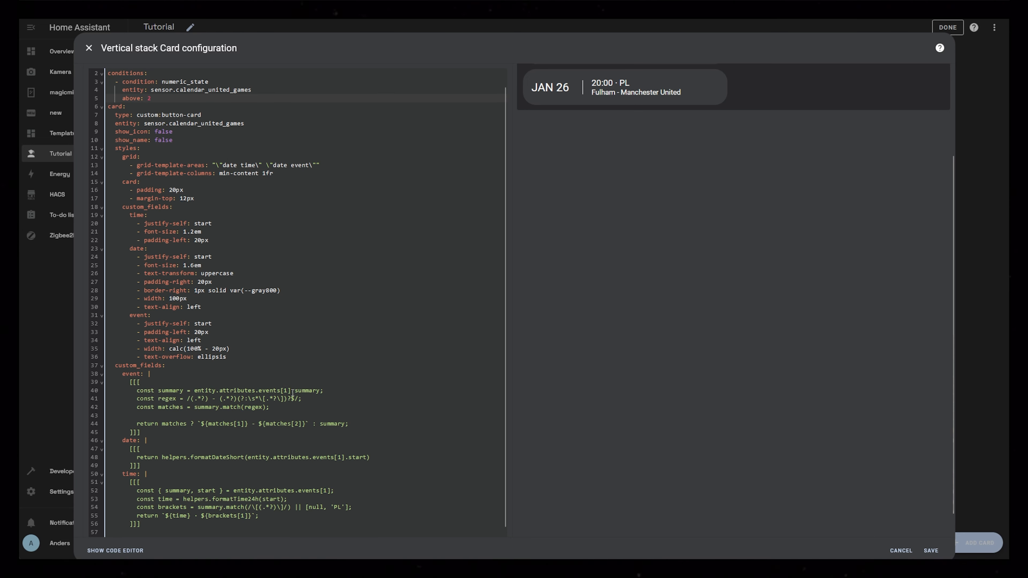
# Step: Change the third card's event, date and time templates to read from events[2]
pyautogui.write('2')
pyautogui.doubleClick(340, 458)
pyautogui.write('2')
pyautogui.doubleClick(325, 491)
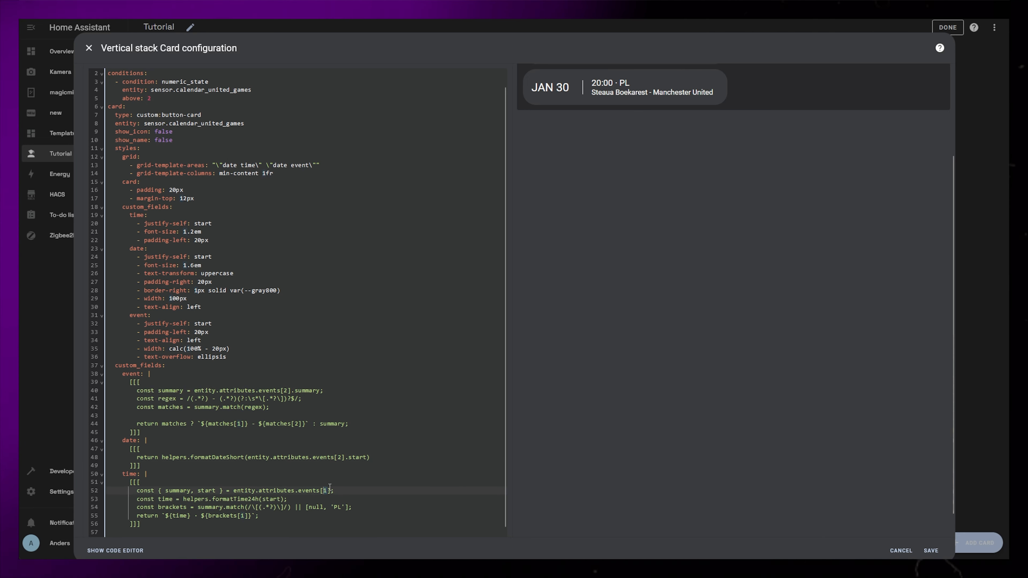
pyautogui.write('2')
# Step: Add a fourth card to the stack and replace its placeholder YAML with the copied conditional card code
pyautogui.scroll(2, 444, 193)
pyautogui.click(506, 116)
pyautogui.click(135, 200)
pyautogui.click(99, 164)
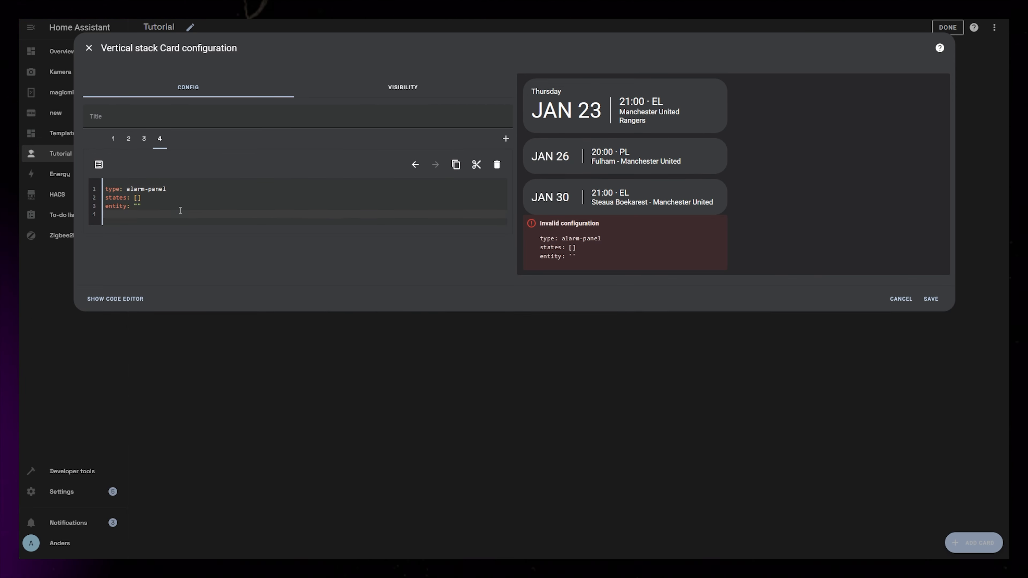
pyautogui.click(181, 211)
pyautogui.hotkey('ctrl', 'a')
pyautogui.hotkey('ctrl', 'v')
# Step: Set the fourth card's condition to above 3 and point its event, date and time templates at events[3]
pyautogui.doubleClick(150, 99)
pyautogui.write('3')
pyautogui.doubleClick(284, 390)
pyautogui.write('3')
pyautogui.doubleClick(340, 457)
pyautogui.write('3')
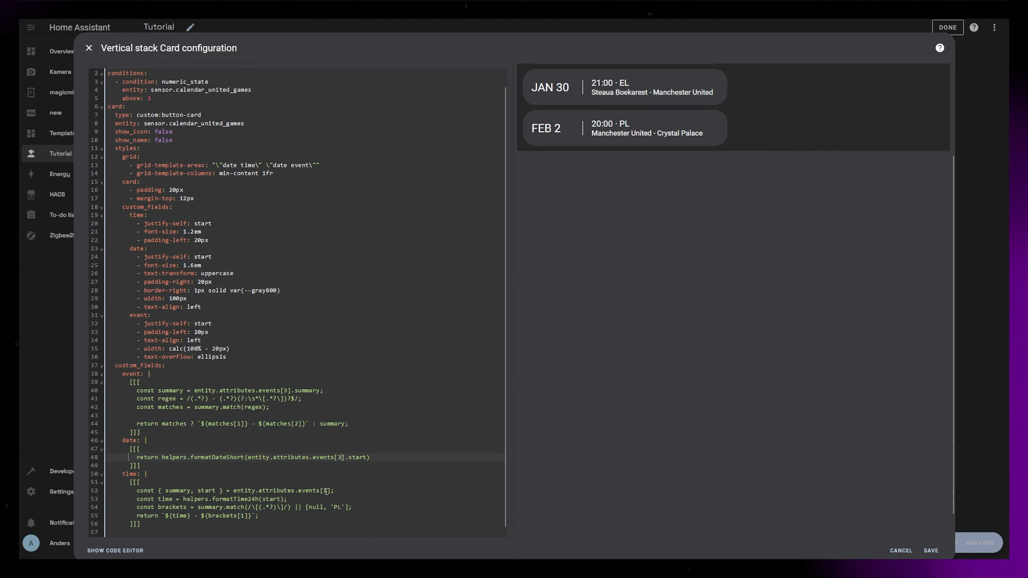
pyautogui.doubleClick(326, 491)
pyautogui.write('3')
# Step: Paste the copied conditional YAML into a fifth stack card, with condition above 4 and its templates reading events[4]
pyautogui.click(98, 167)
pyautogui.click(190, 206)
pyautogui.hotkey('ctrl', 'a')
pyautogui.hotkey('ctrl', 'v')
pyautogui.doubleClick(149, 98)
pyautogui.write('4')
pyautogui.doubleClick(284, 391)
pyautogui.write('4')
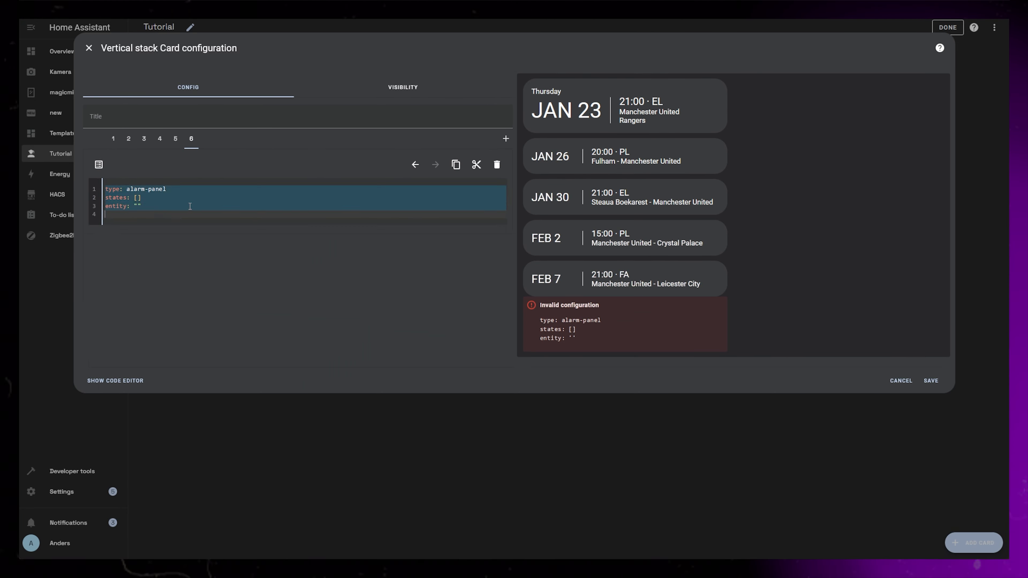
# Step: Paste the copied code over the sixth card's placeholder YAML, set its condition to above 5 and its templates to events[5]
pyautogui.hotkey('ctrl', 'v')
pyautogui.doubleClick(149, 99)
pyautogui.write('5')
pyautogui.doubleClick(285, 391)
pyautogui.write('5')
pyautogui.doubleClick(341, 458)
pyautogui.write('5')
pyautogui.doubleClick(325, 491)
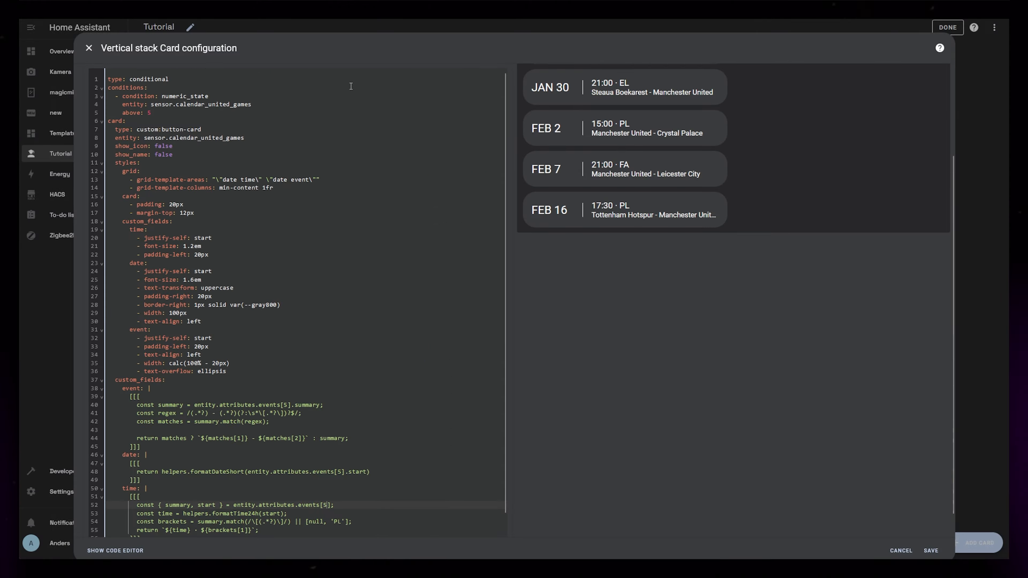
# Step: Add a seventh card to the stack and replace its placeholder YAML with the copied conditional code
pyautogui.scroll(5, 351, 86)
pyautogui.click(506, 115)
pyautogui.click(138, 202)
pyautogui.click(98, 167)
pyautogui.click(189, 206)
pyautogui.hotkey('ctrl', 'a')
pyautogui.hotkey('ctrl', 'v')
# Step: Set the seventh card's condition to above 6 and point its event, date and time templates at events[6]
pyautogui.doubleClick(150, 99)
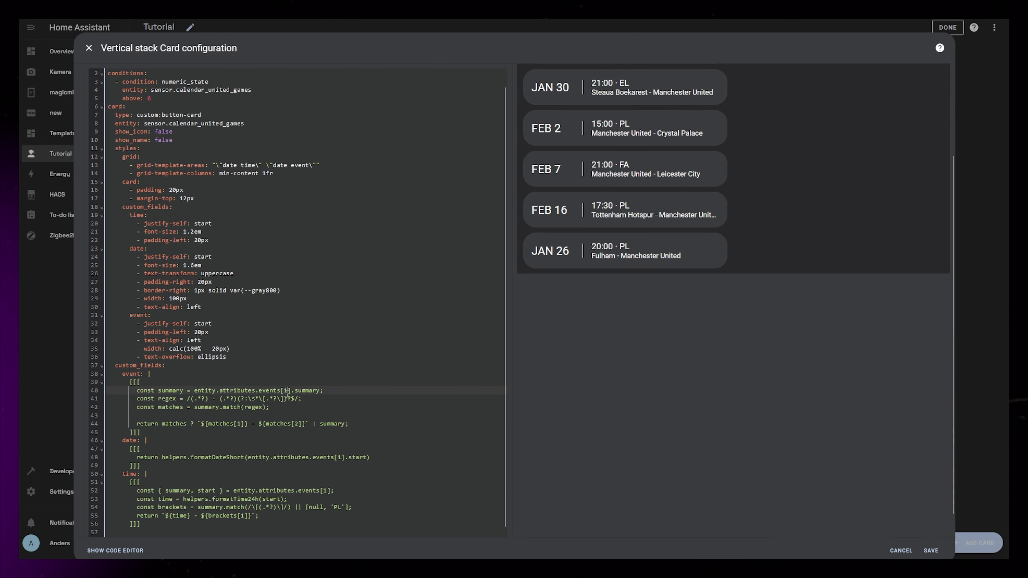
pyautogui.write('6')
pyautogui.doubleClick(340, 457)
pyautogui.write('6')
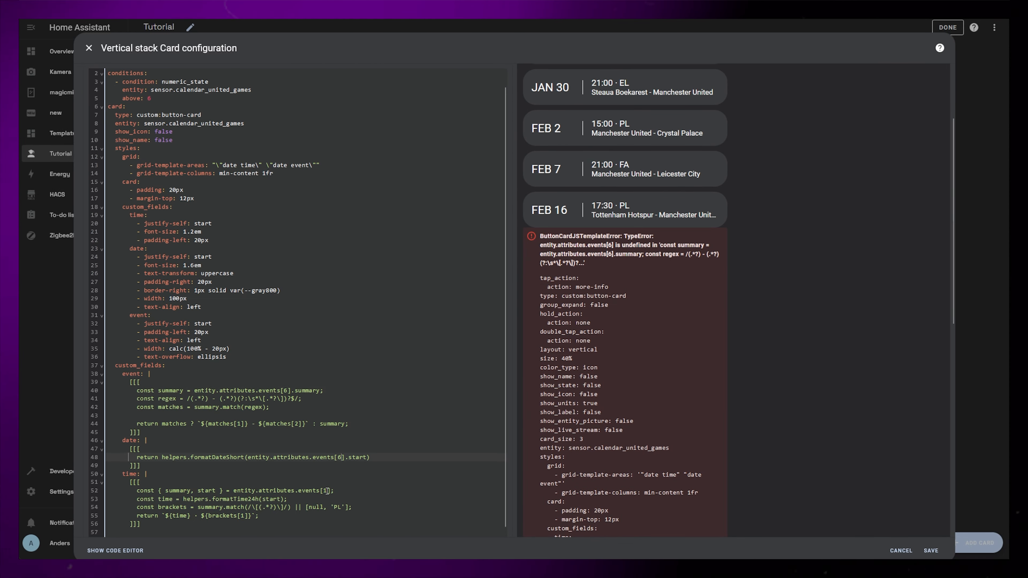
pyautogui.doubleClick(328, 491)
pyautogui.write('6')
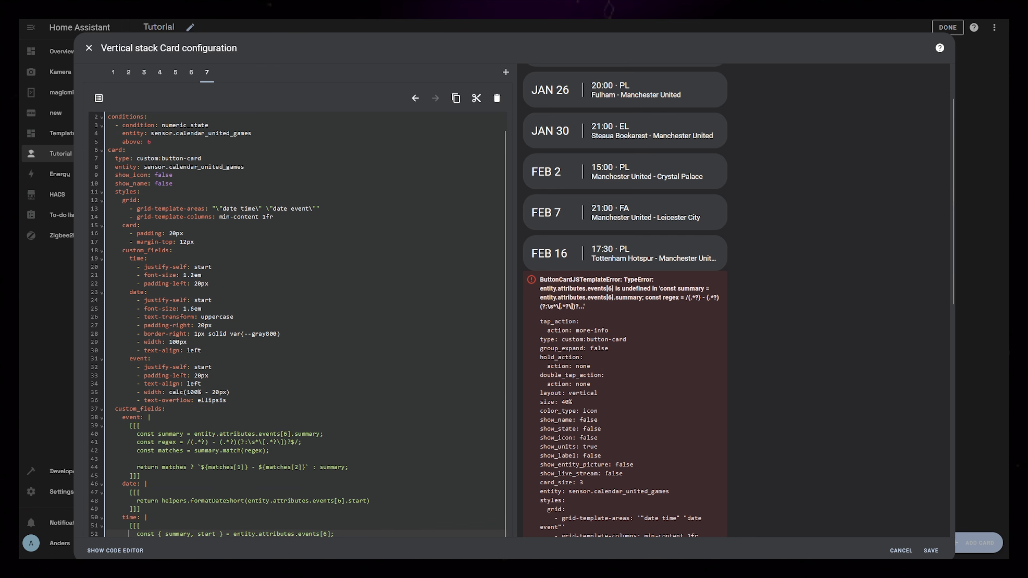
# Step: Save the vertical stack card configuration and exit dashboard editing
pyautogui.click(931, 551)
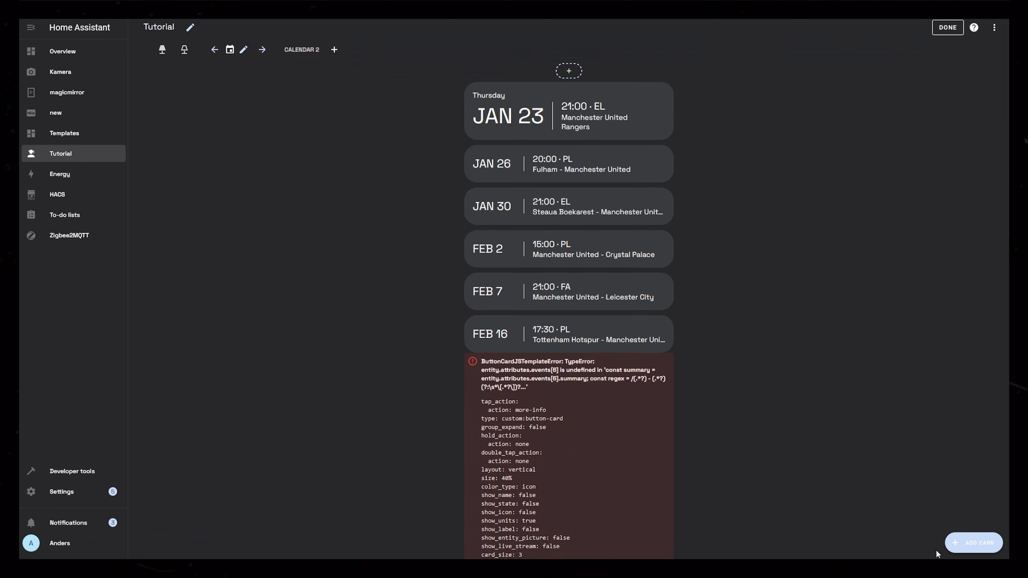
pyautogui.click(945, 32)
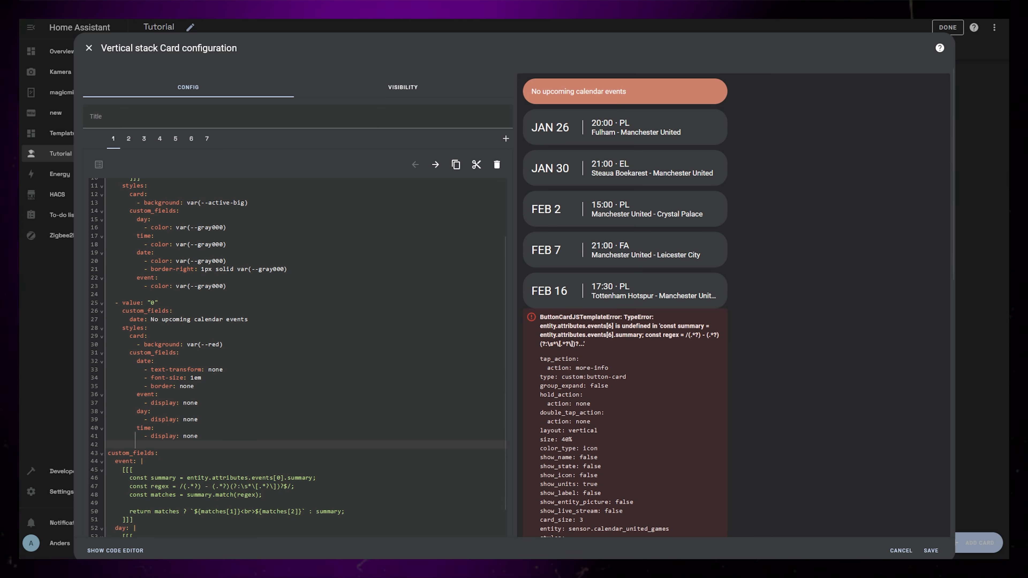
# Step: Examine the first card's state section, focusing on the value "0" entry with its date text, card background and custom field styles
pyautogui.click(313, 420)
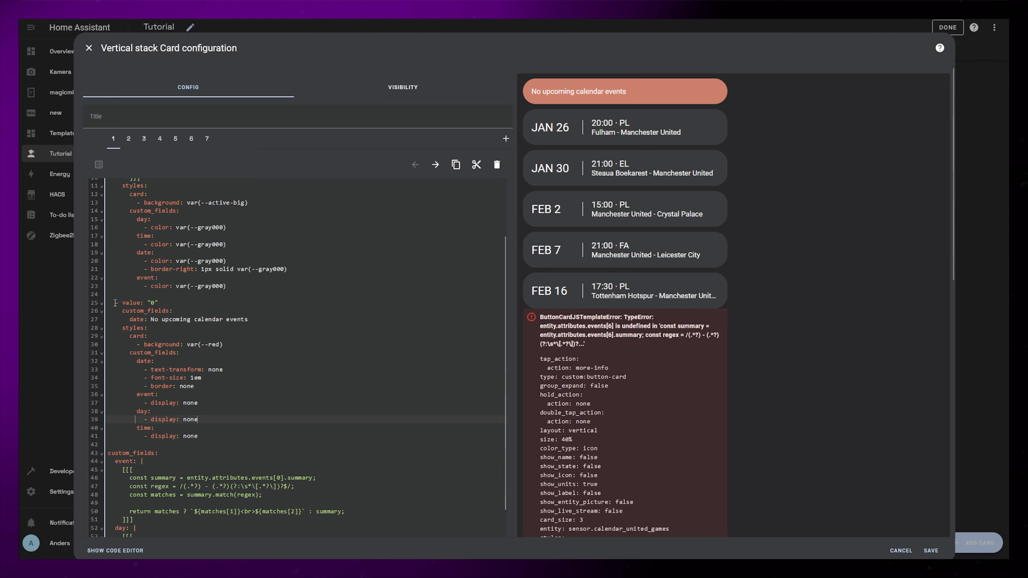
pyautogui.scroll(2, 117, 303)
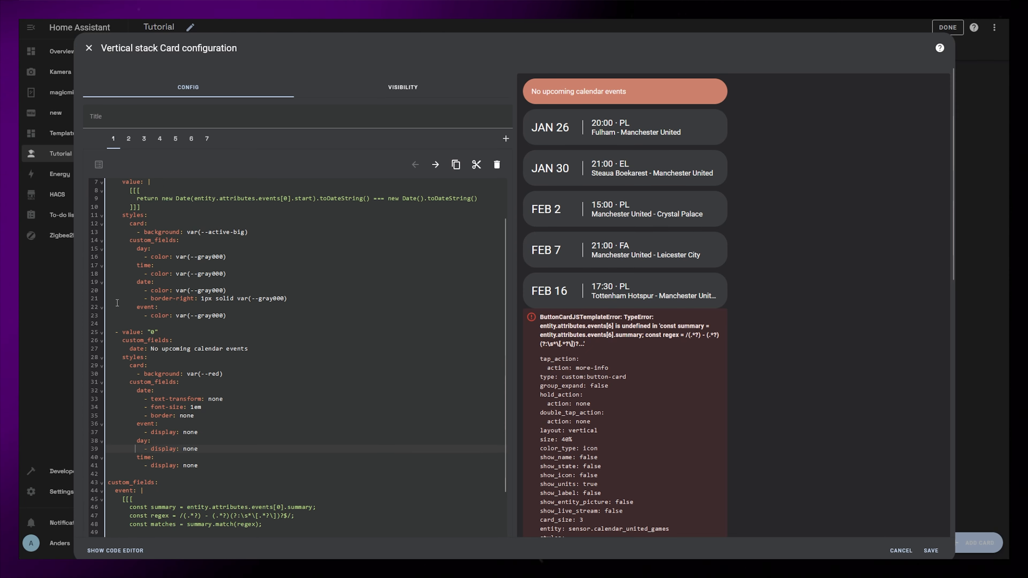
pyautogui.scroll(2, 117, 303)
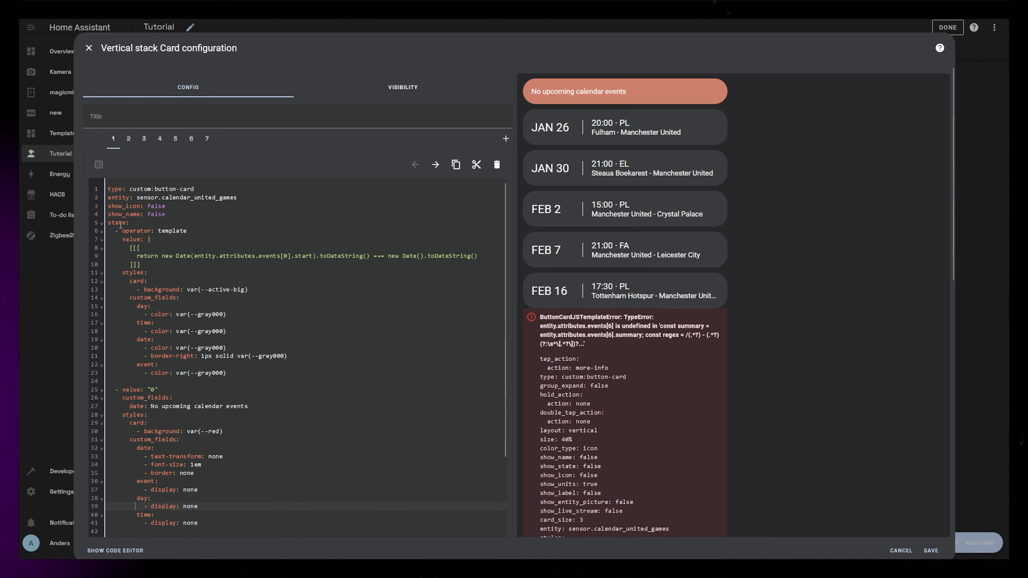
pyautogui.moveTo(131, 223); pyautogui.dragTo(107, 223)
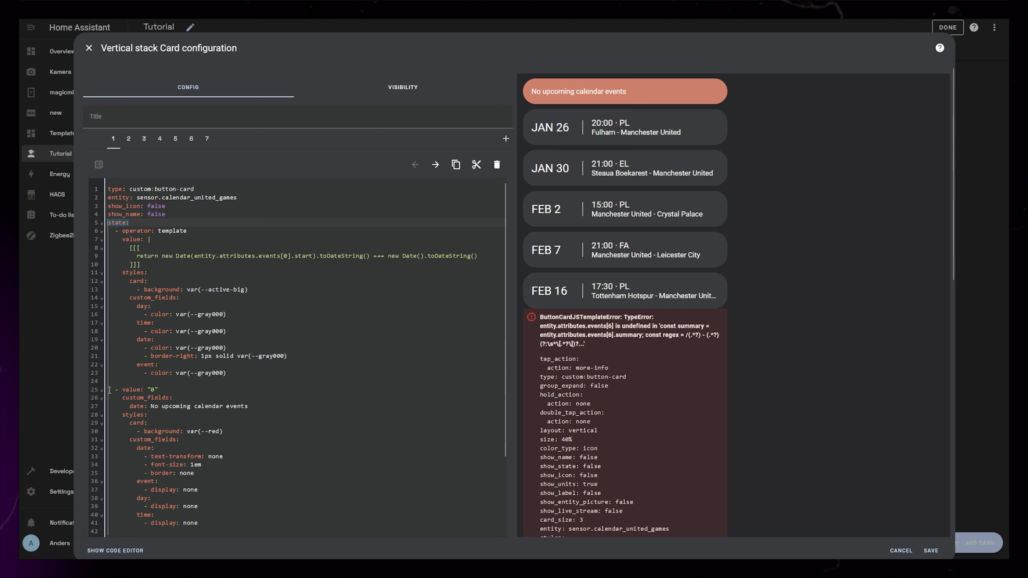
pyautogui.moveTo(109, 389); pyautogui.dragTo(159, 389)
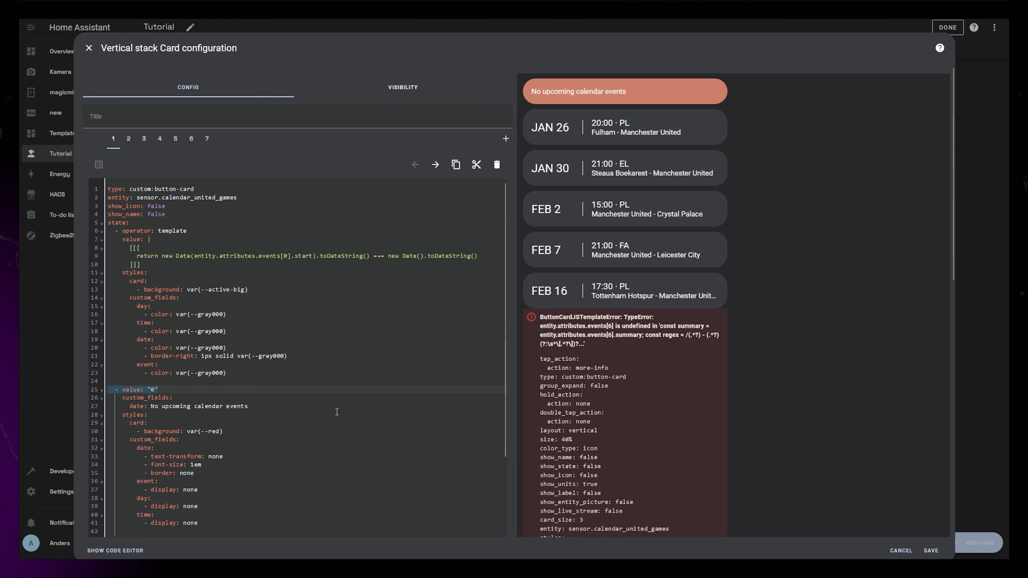
pyautogui.scroll(-3, 167, 329)
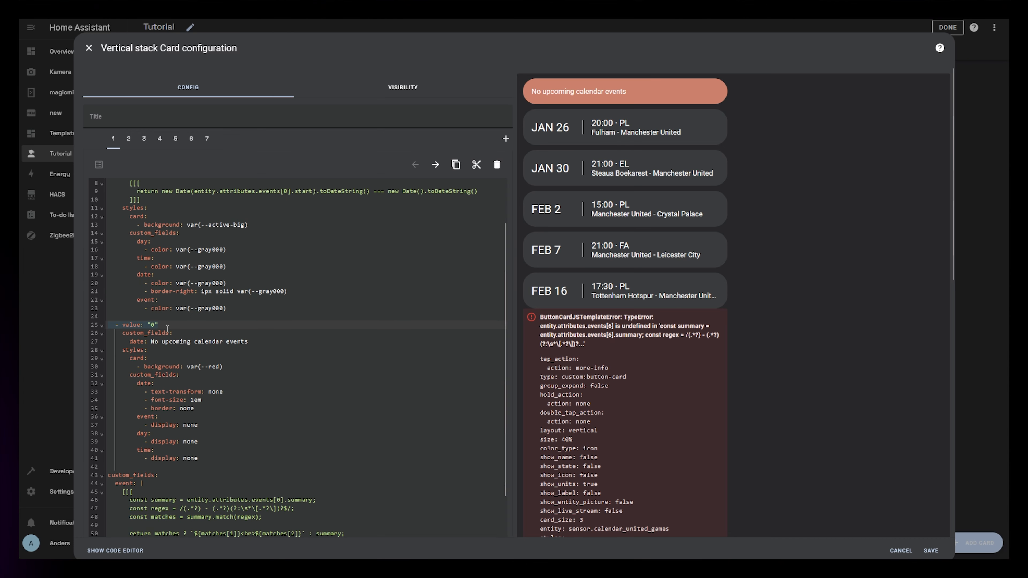
pyautogui.click(122, 333)
pyautogui.moveTo(129, 342); pyautogui.dragTo(224, 367)
pyautogui.moveTo(131, 375); pyautogui.dragTo(212, 408)
pyautogui.moveTo(137, 416); pyautogui.dragTo(204, 461)
pyautogui.click(204, 461)
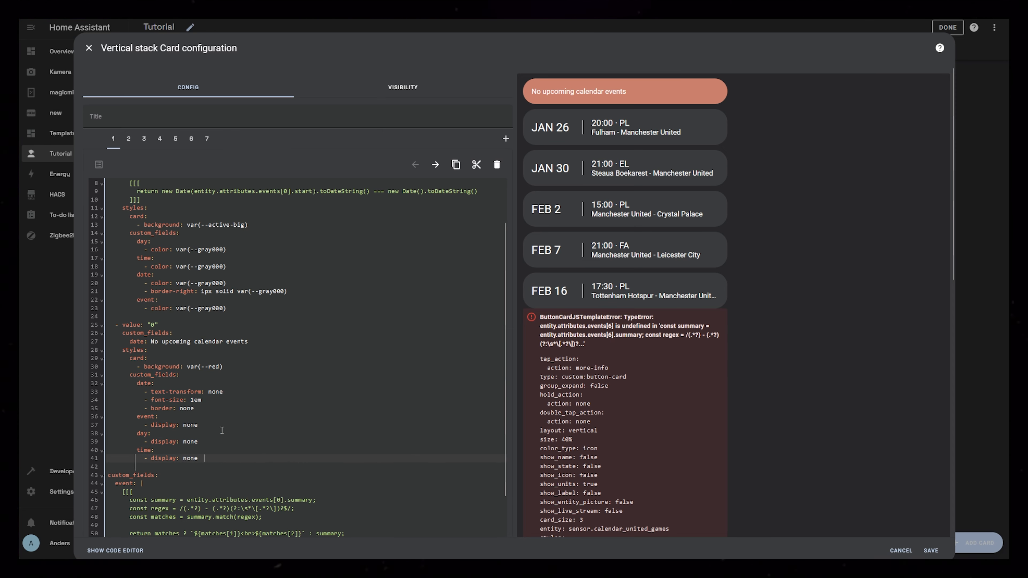